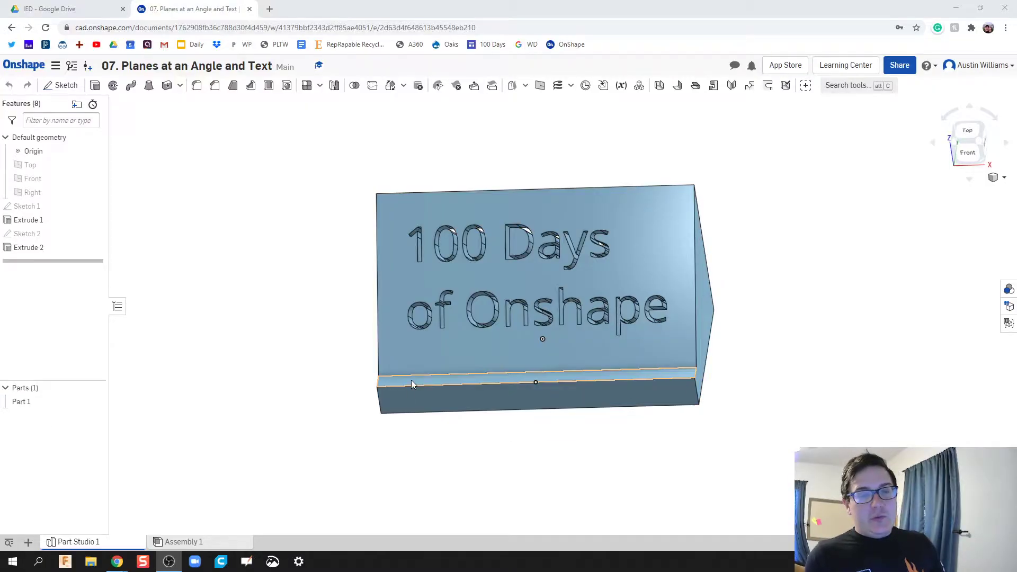
key(Left)
key(Left)
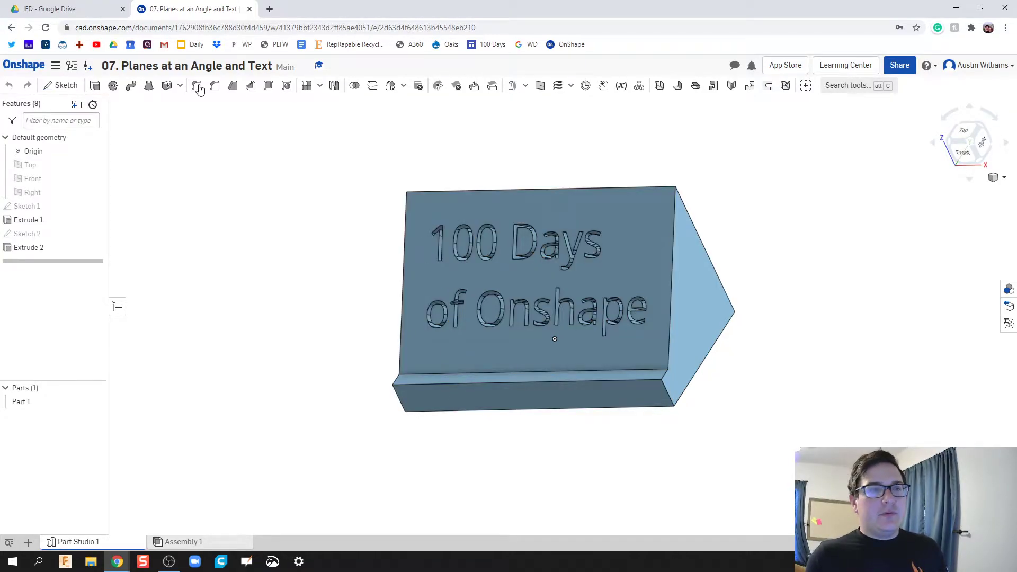
Step: Create a new document in My Onshape named "Sketch at an Angle and Text"
click(23, 64)
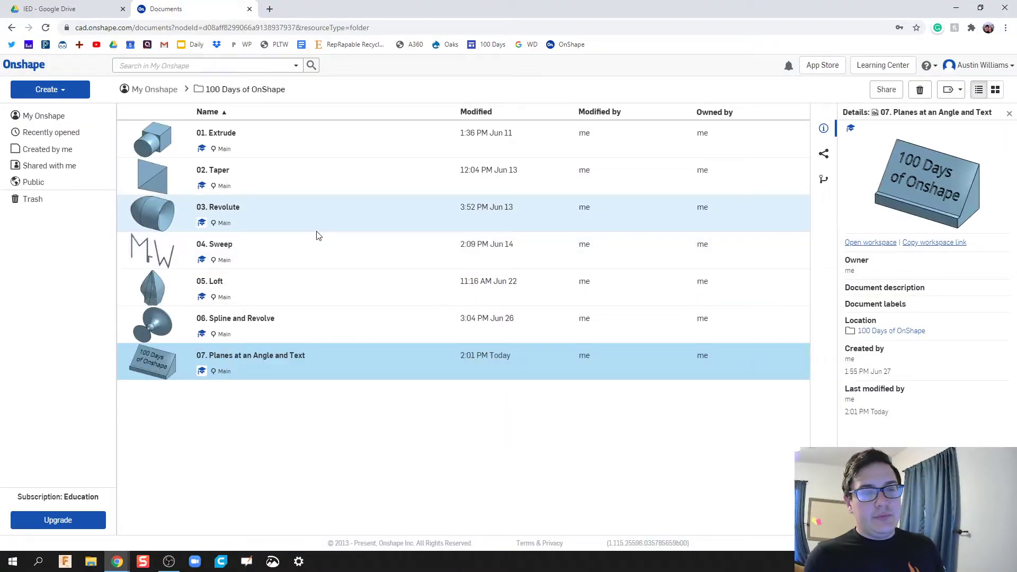
click(132, 90)
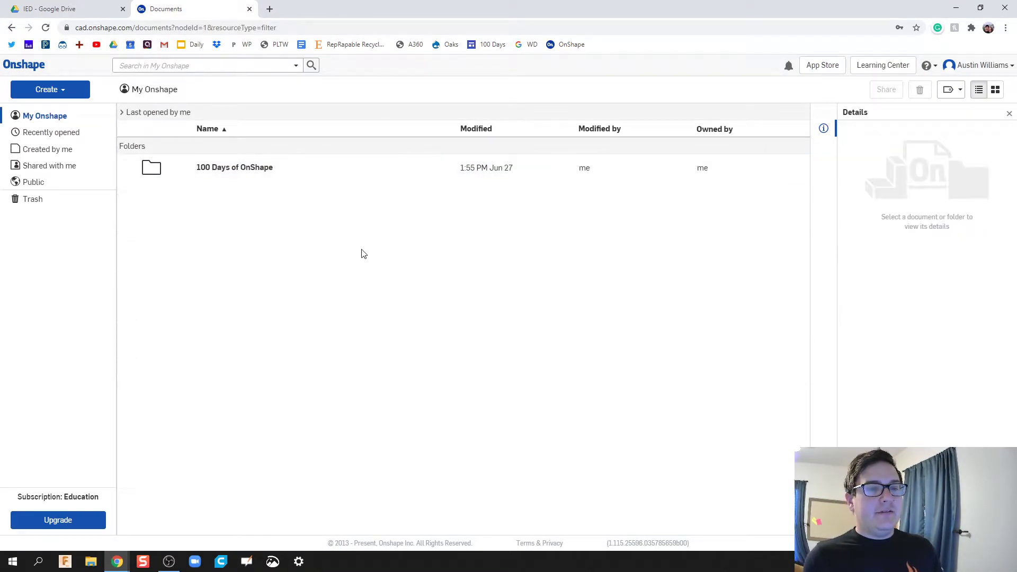
click(60, 90)
click(50, 110)
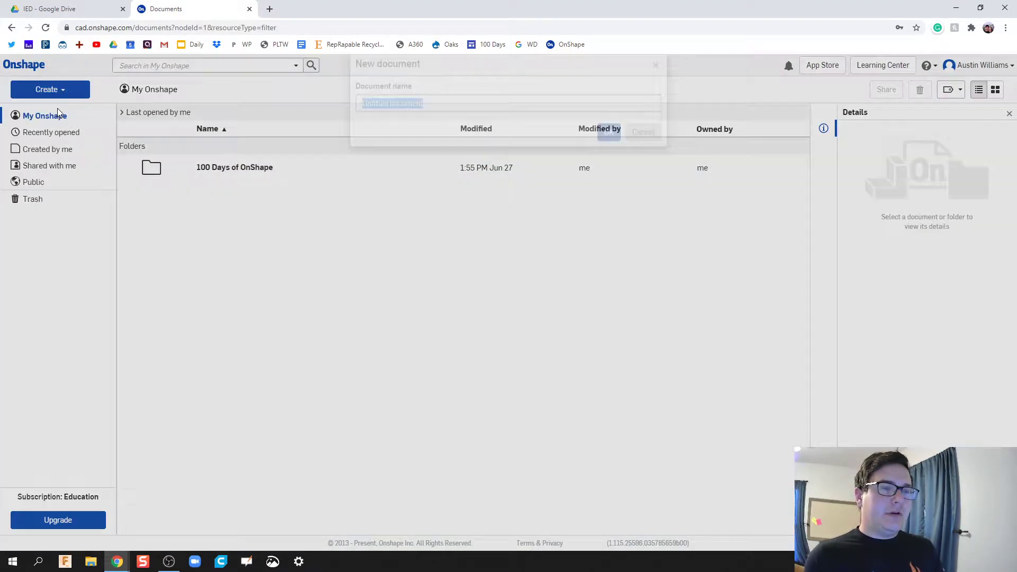
text(Sketch at)
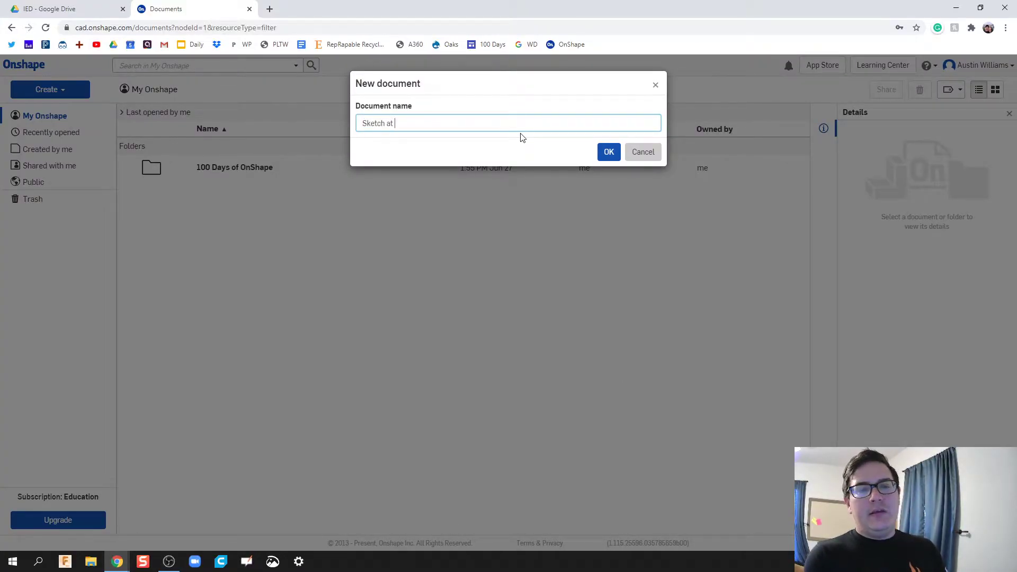
text( an Angle and Text)
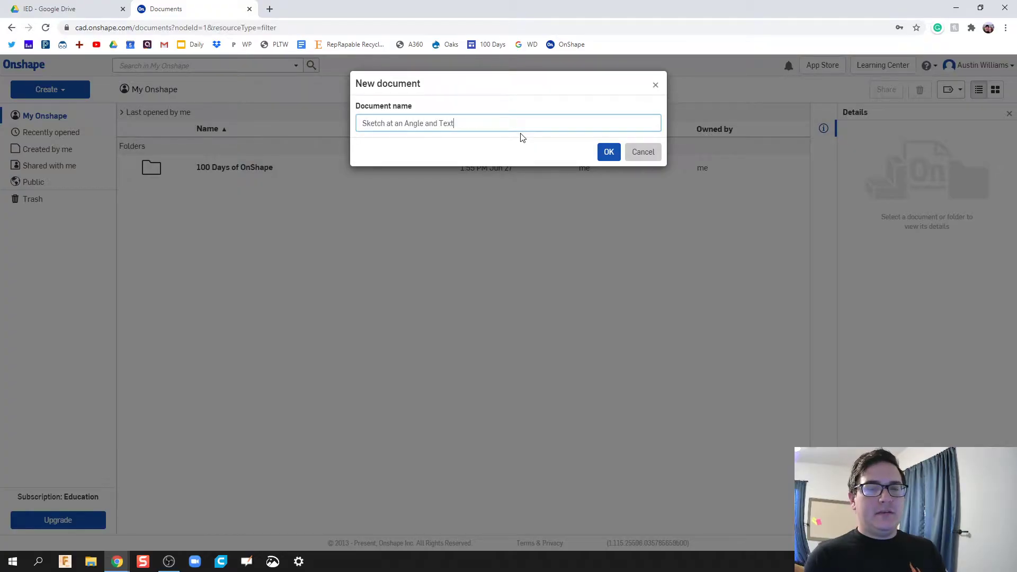
key(Return)
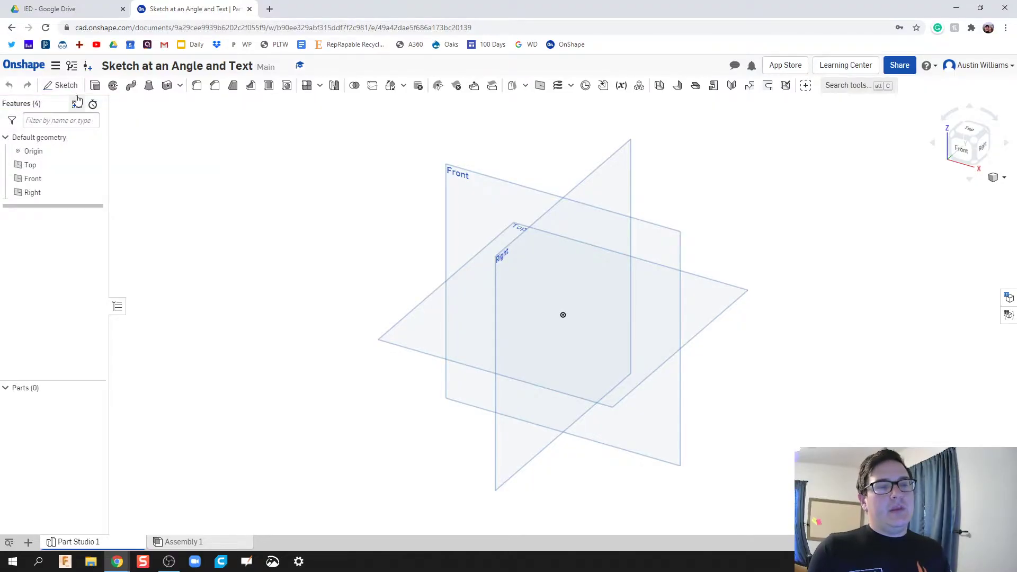
Step: Sketch a closed stand profile on the Right plane, about 2.84 in wide and 3.38 in high, with a 0.68 in front lip and a sloped face
click(66, 86)
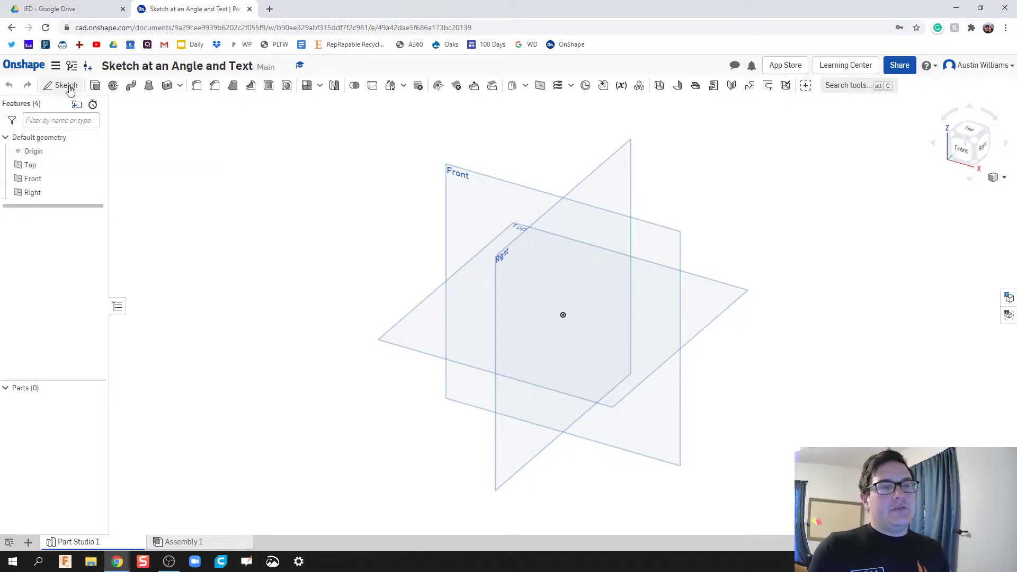
click(510, 281)
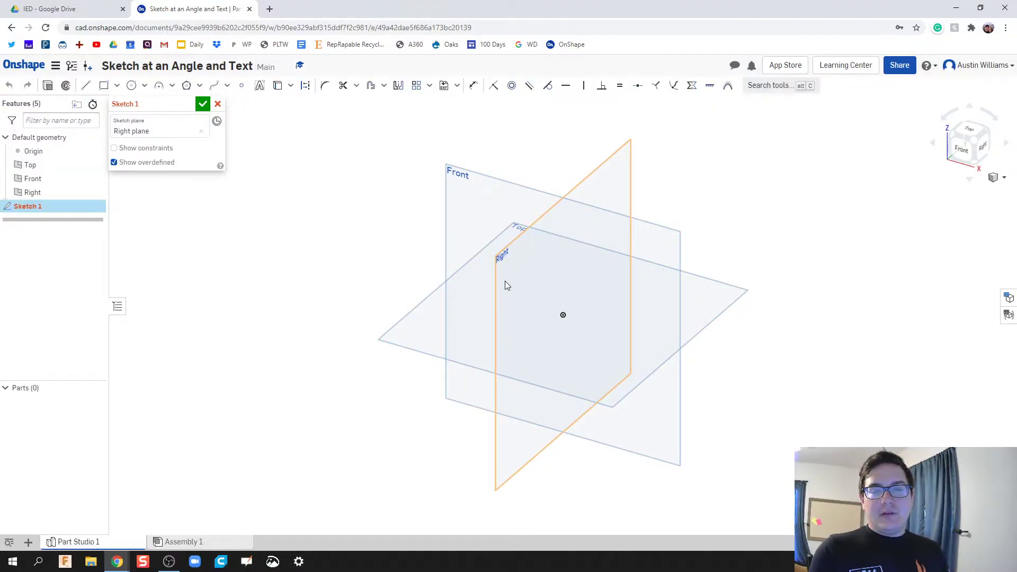
click(984, 150)
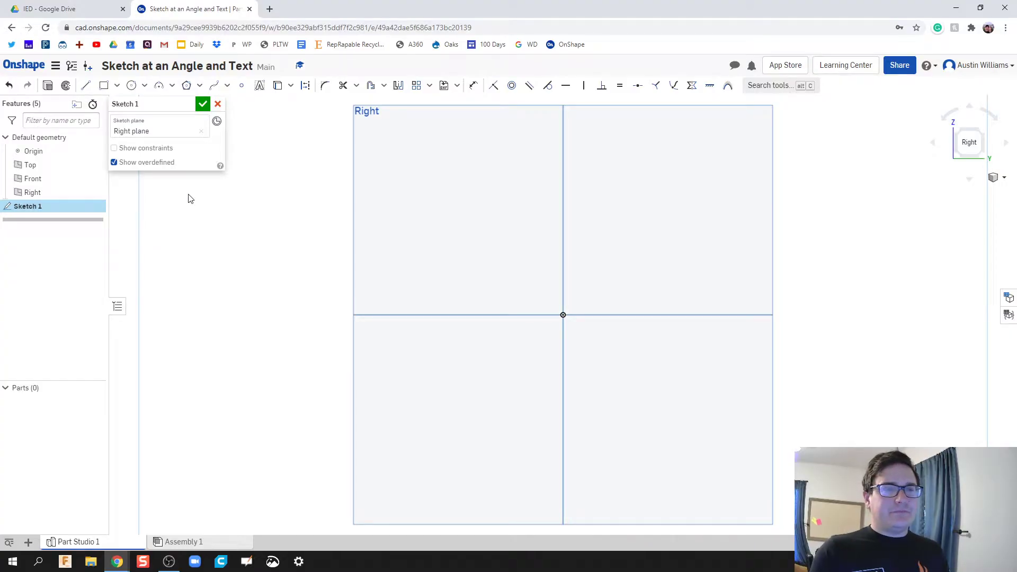
click(87, 89)
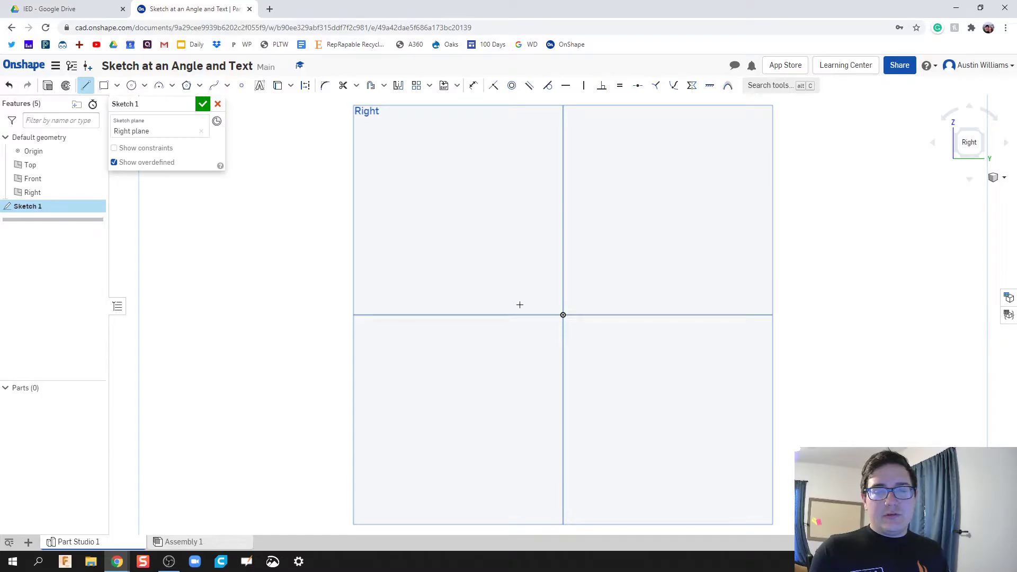
click(485, 304)
click(486, 353)
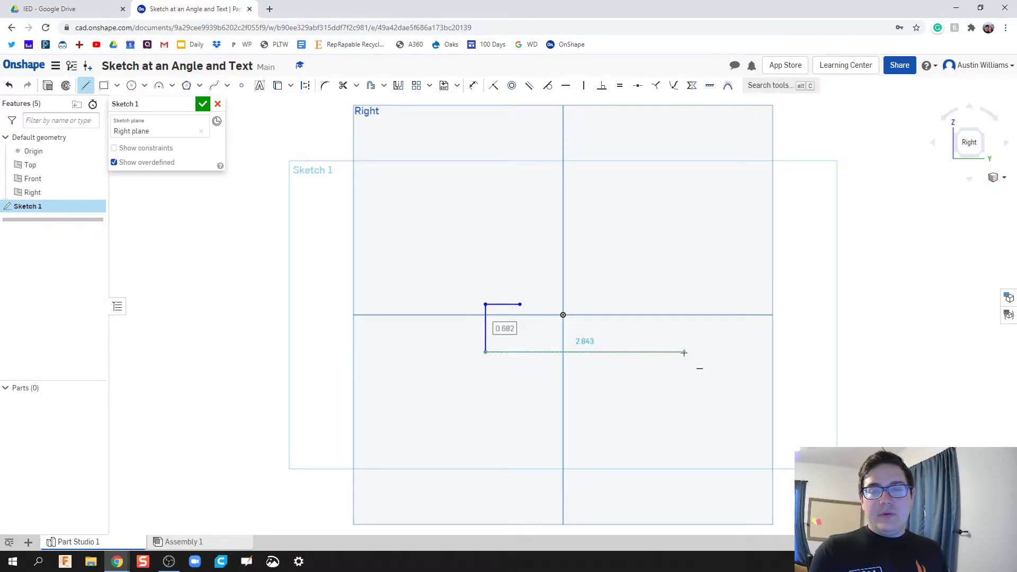
click(684, 352)
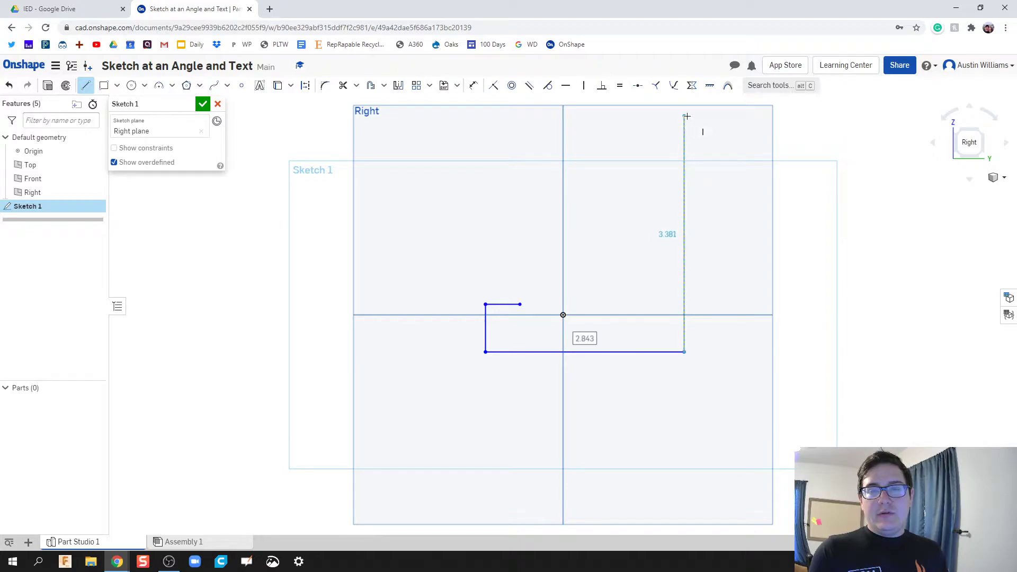
click(684, 116)
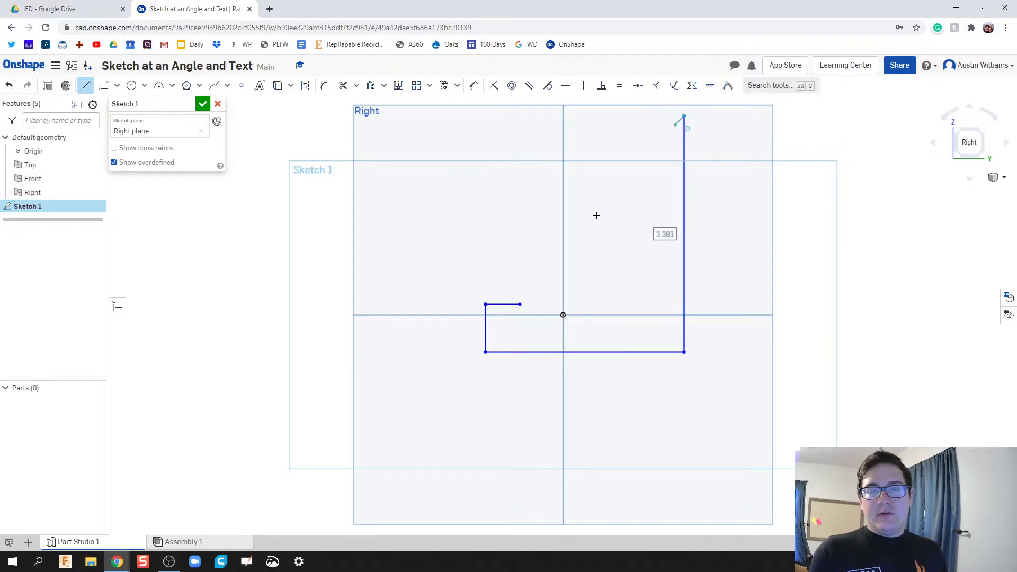
click(522, 305)
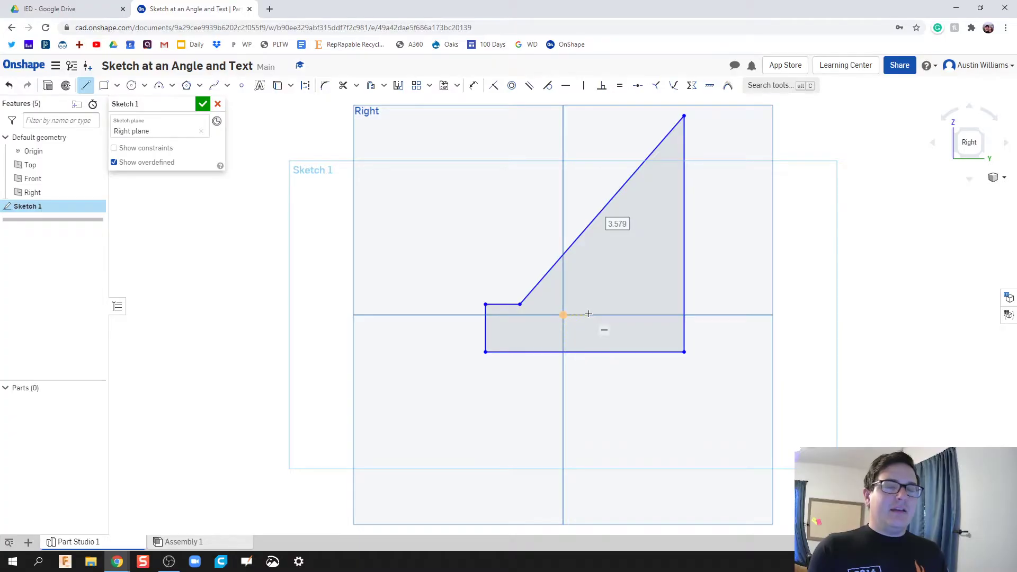
click(203, 104)
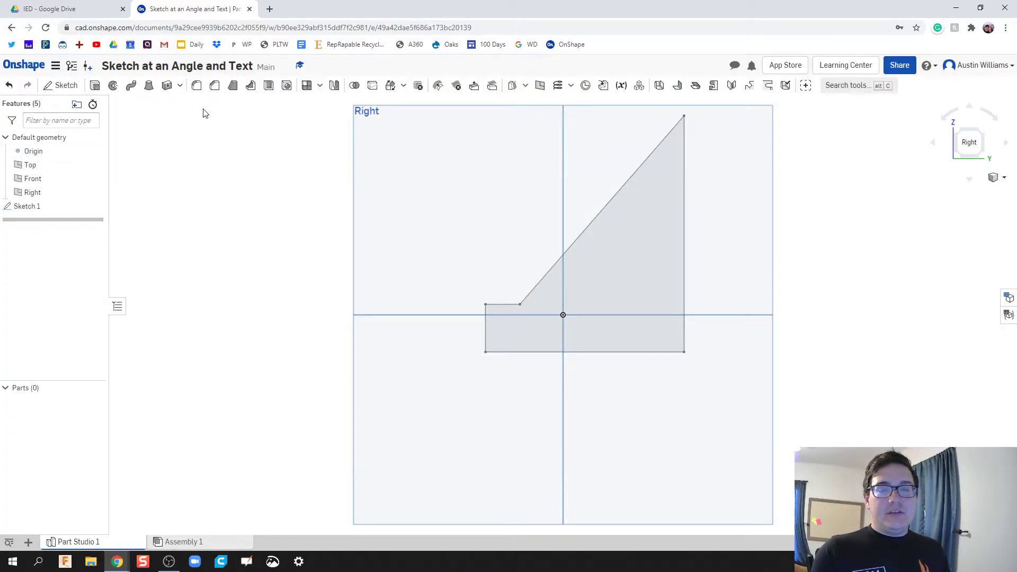
Step: Extrude the stand profile as a new solid, symmetric about the sketch plane, with a depth of 8 in
click(960, 136)
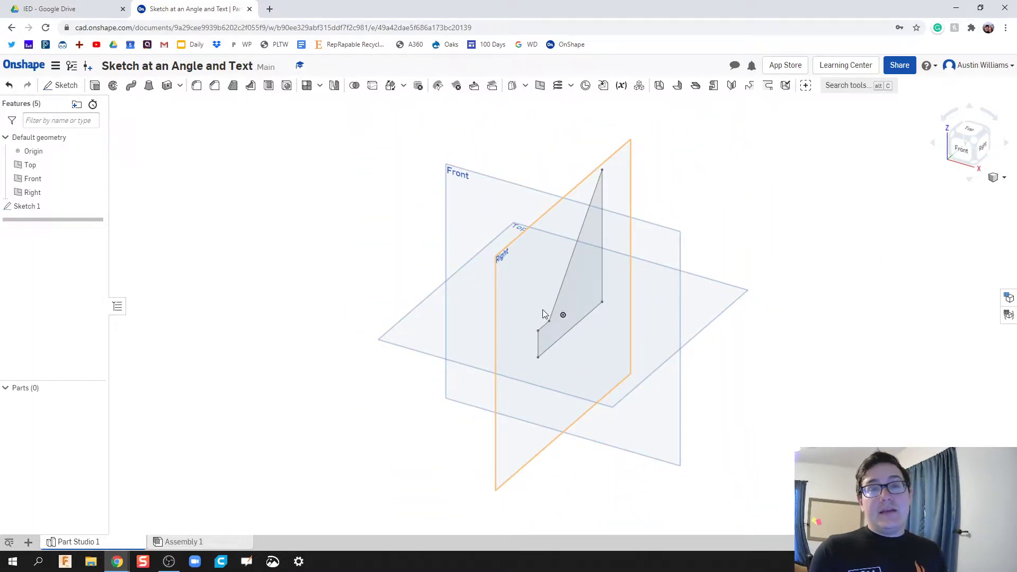
click(95, 85)
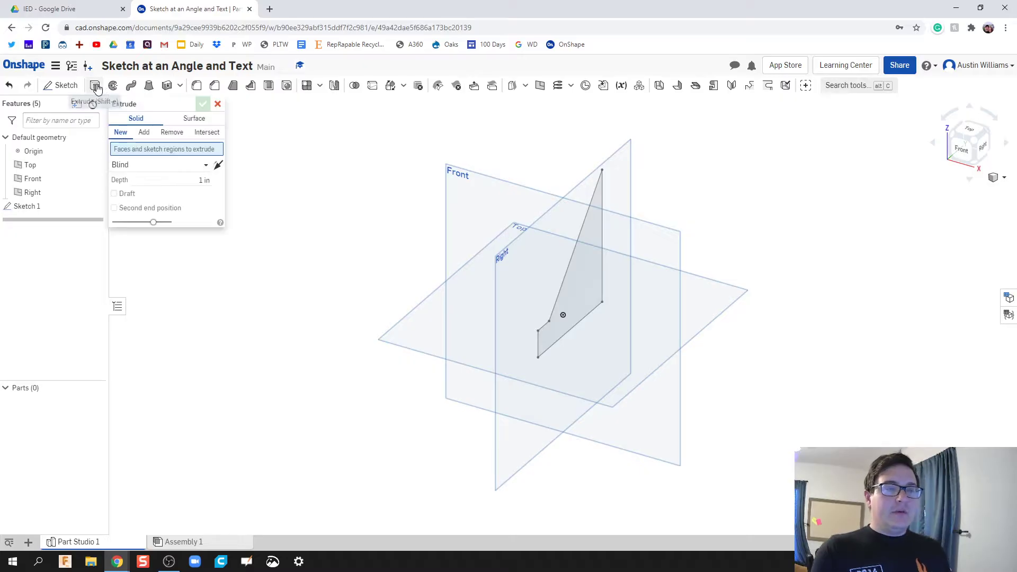
click(574, 275)
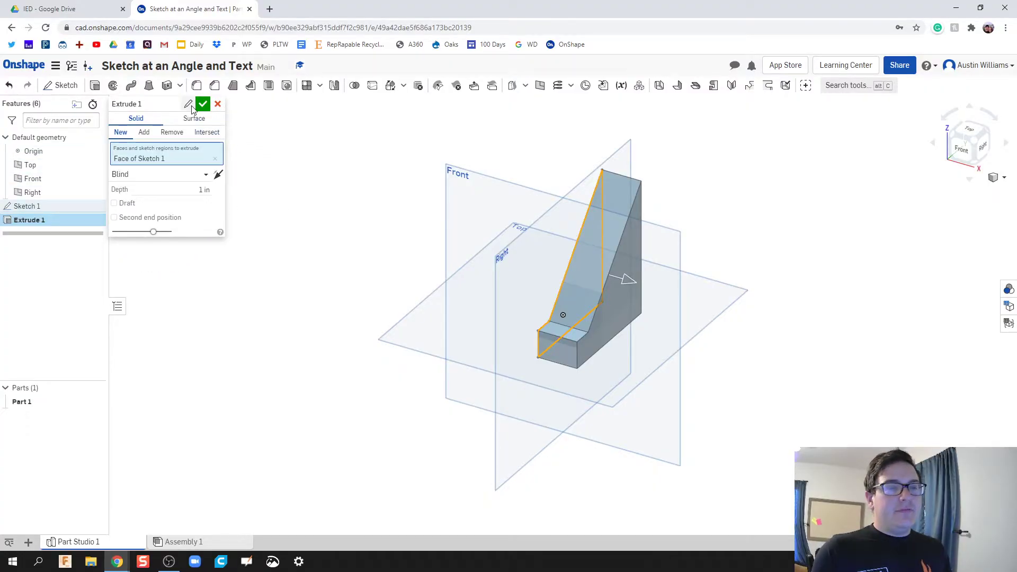
click(201, 178)
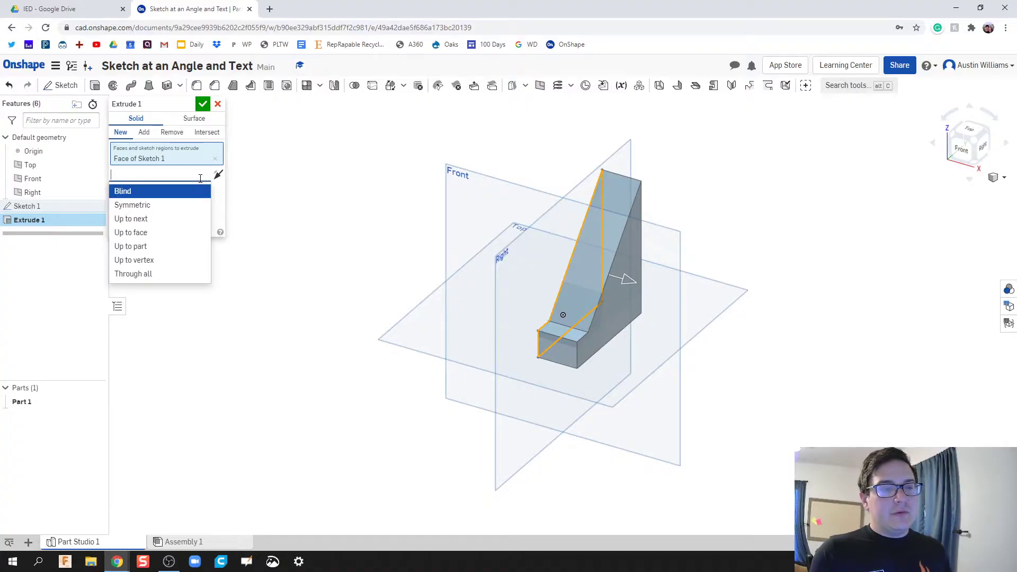
click(177, 206)
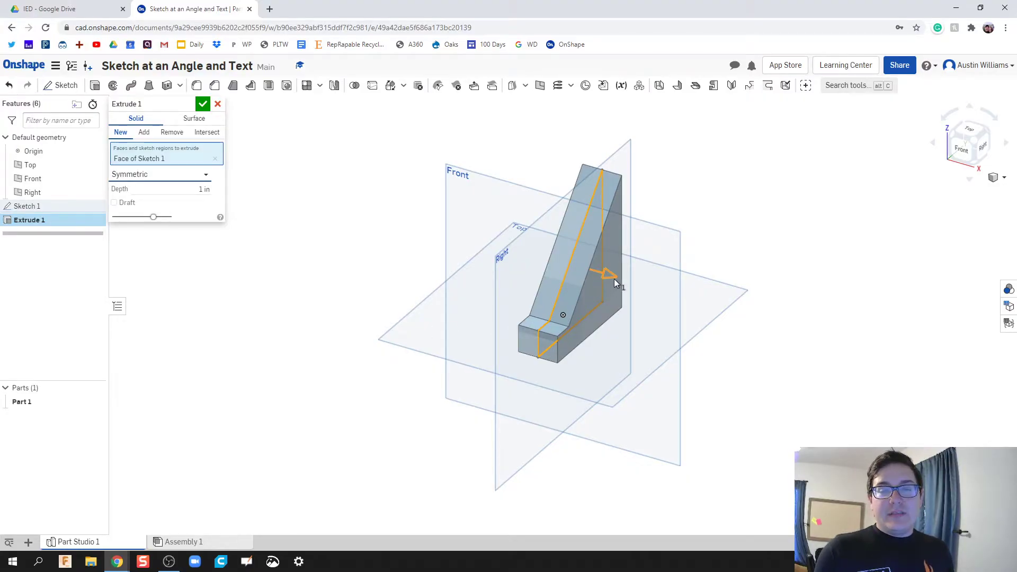
drag(614, 279, 668, 295)
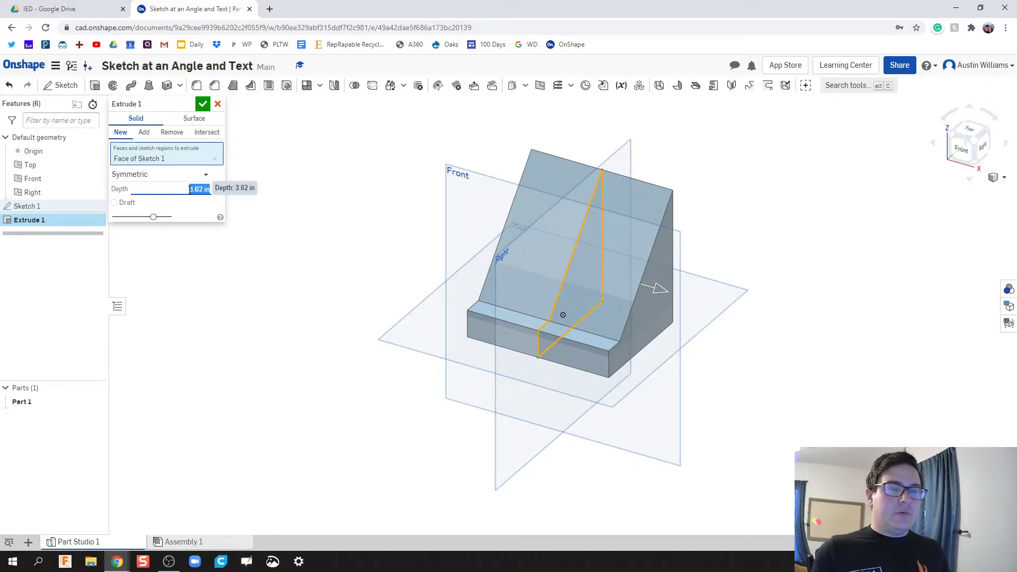
text(5)
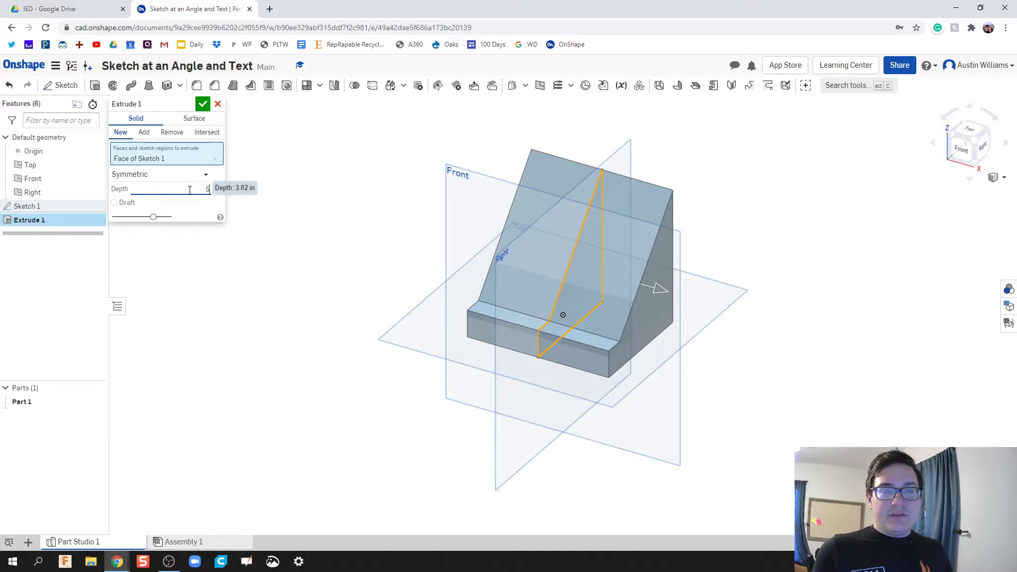
key(Return)
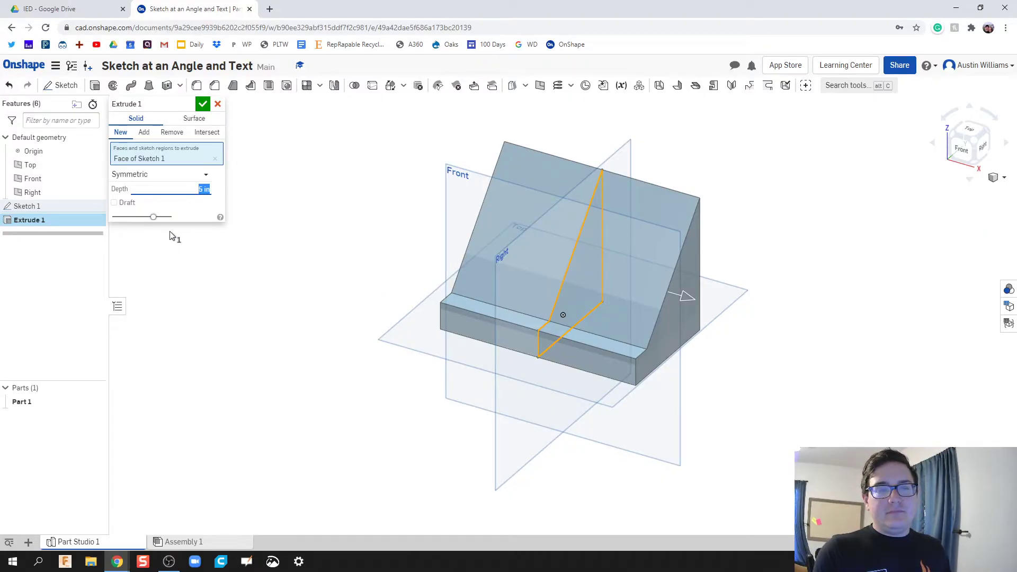
click(200, 189)
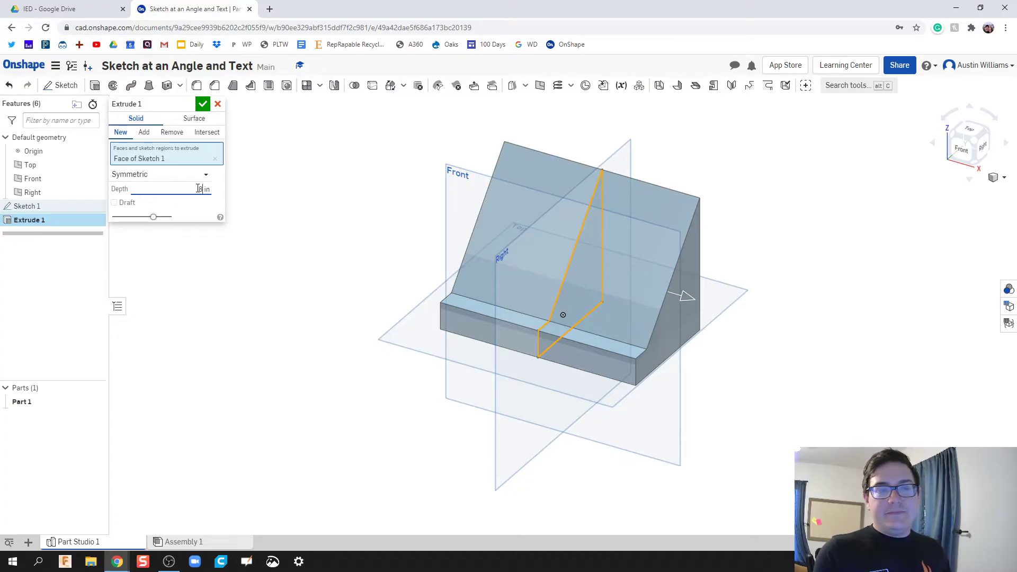
key(Return)
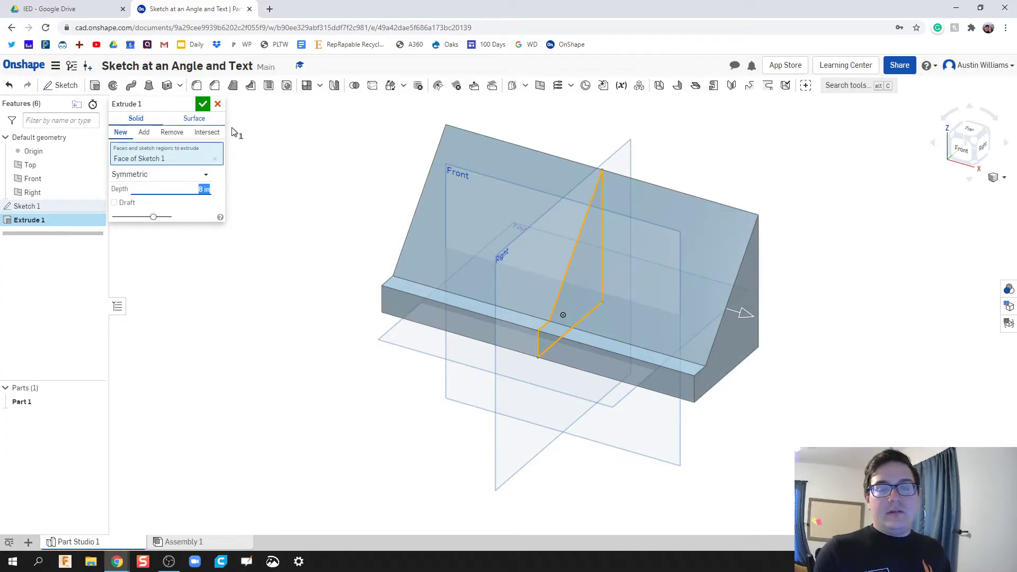
click(203, 104)
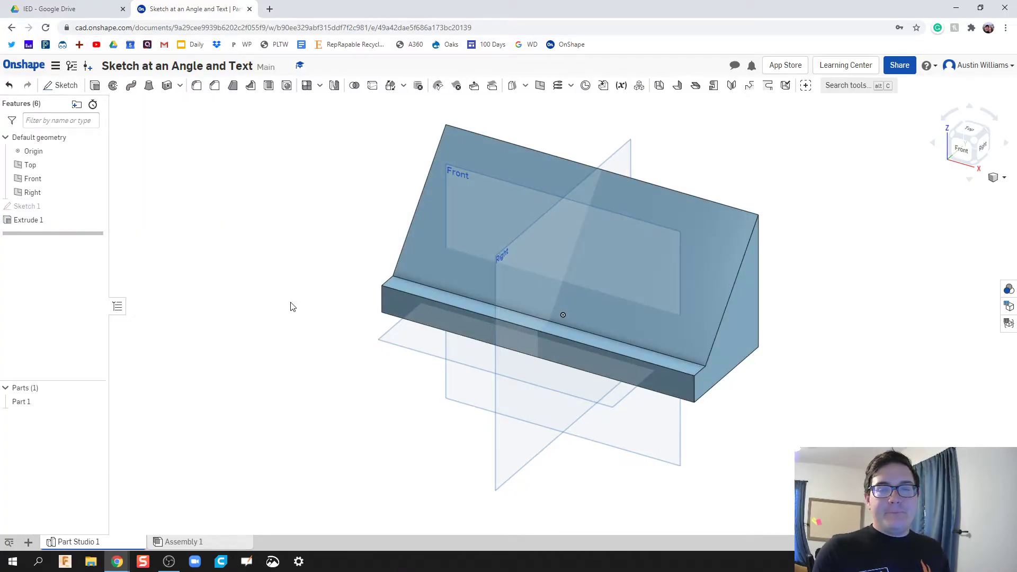
Step: Hide the default Top, Front and Right planes so only the solid is displayed
middle_drag(291, 305, 218, 314)
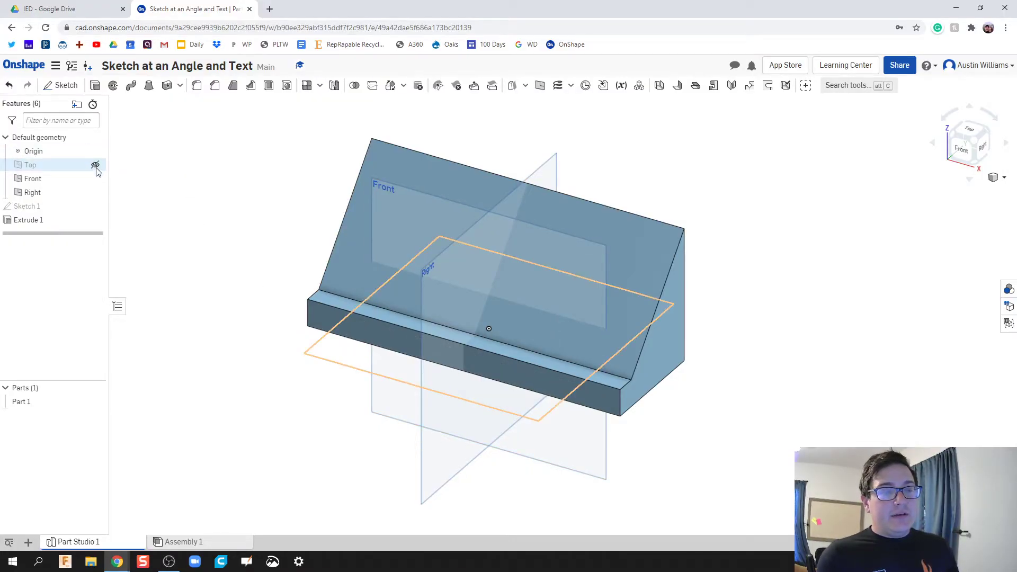
click(95, 166)
click(95, 179)
click(95, 193)
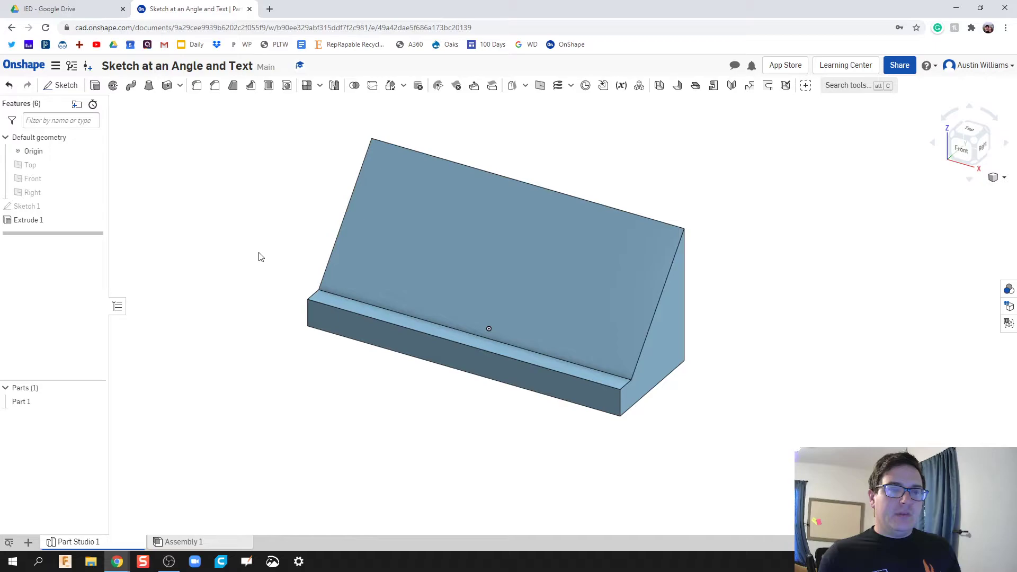
Step: Start a new sketch on the stand's large sloped face and orient the view normal to that face
click(68, 90)
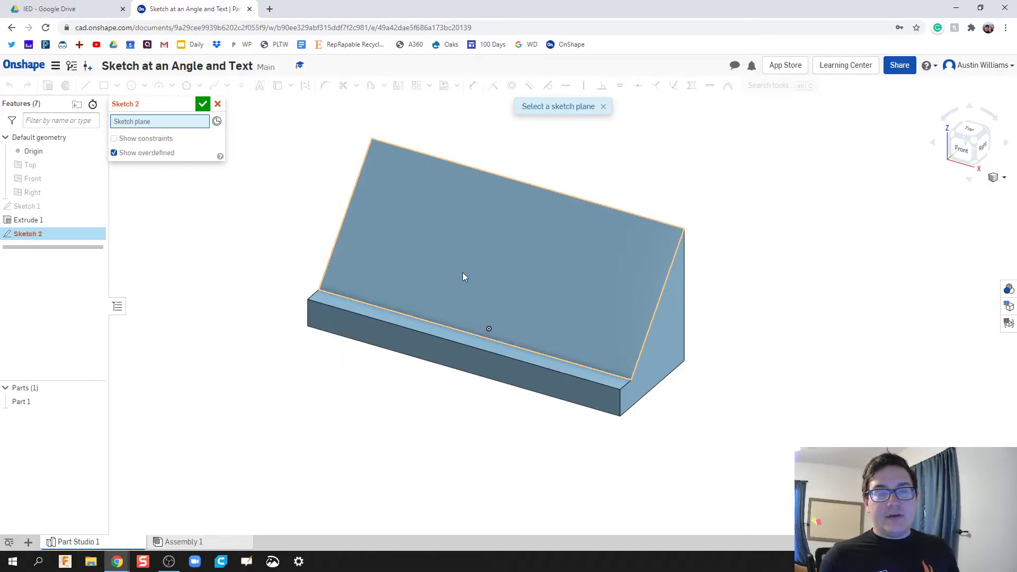
click(447, 250)
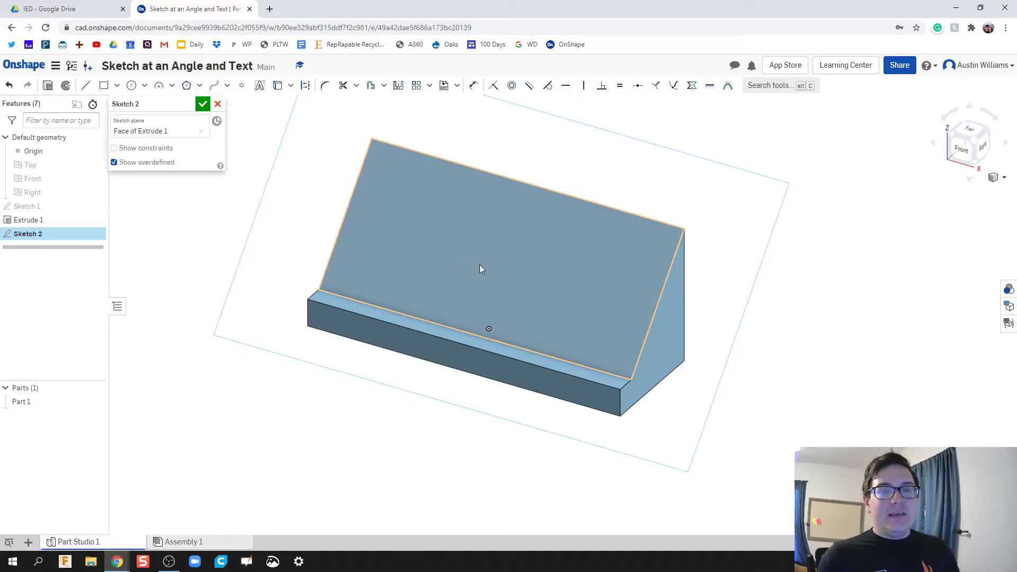
click(963, 141)
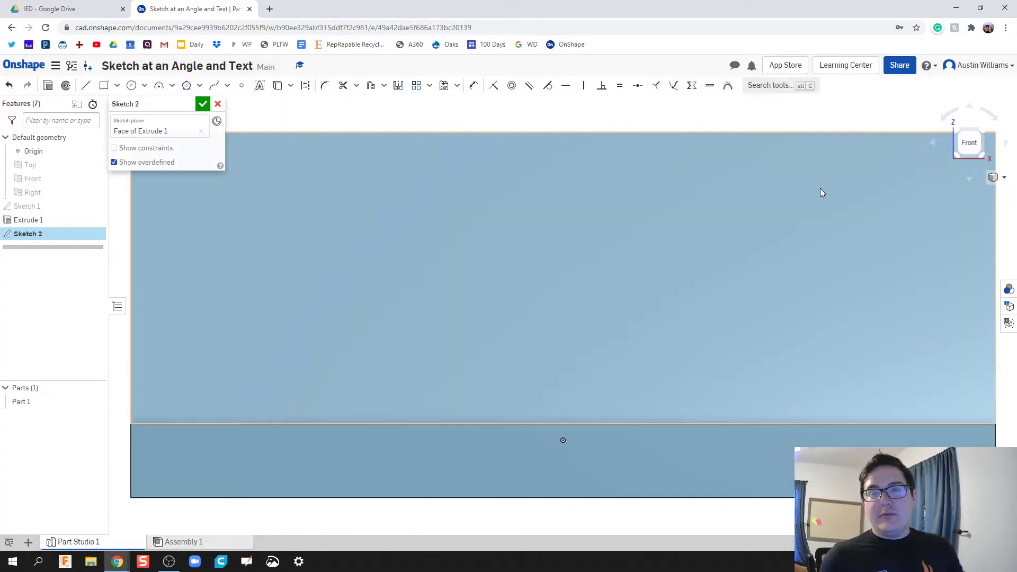
click(983, 131)
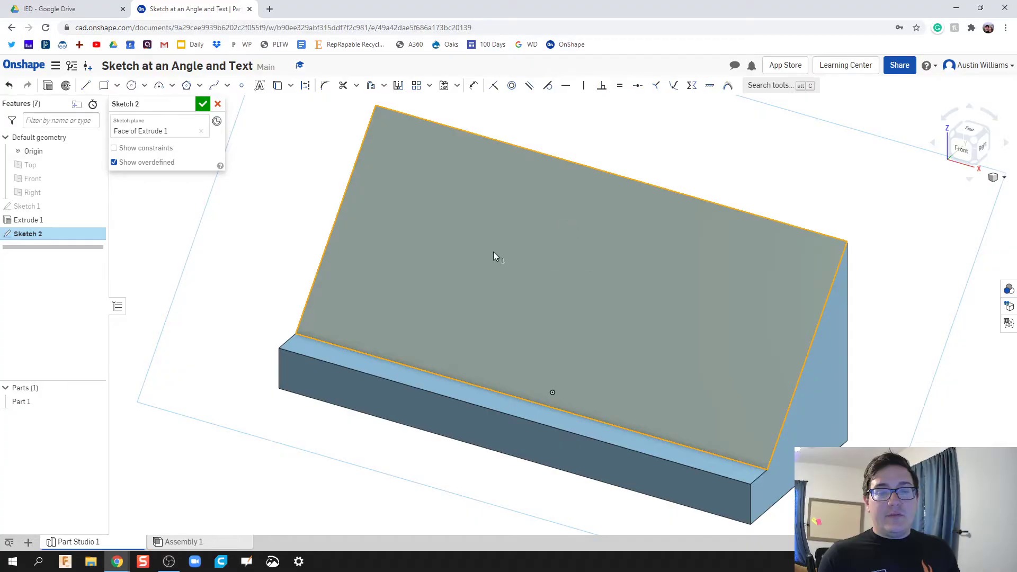
right_click(488, 267)
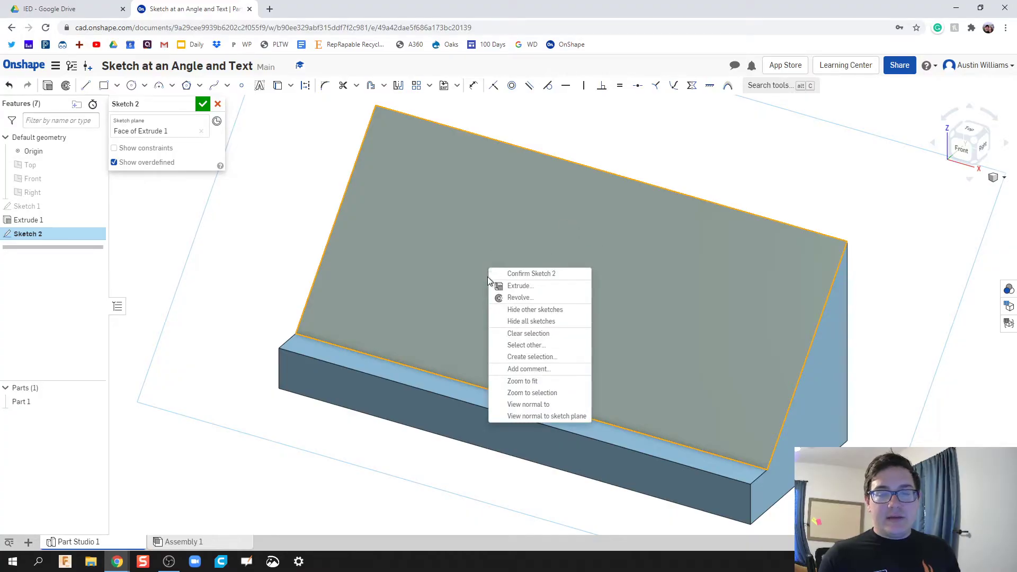
click(521, 406)
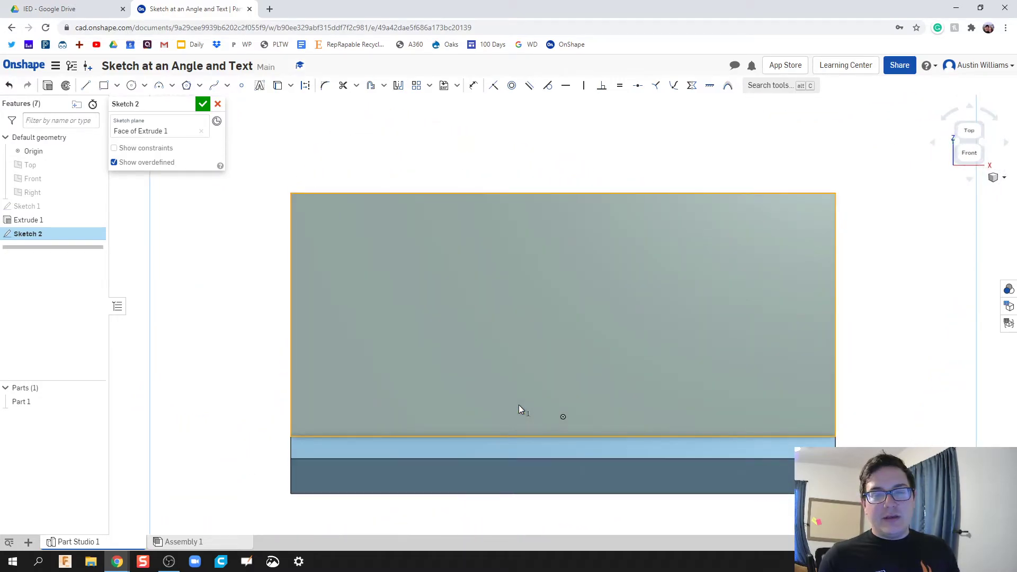
Step: Draw a text box near the upper-left corner of the sloped face with the sketch Text tool
scroll(511, 347, down, 1)
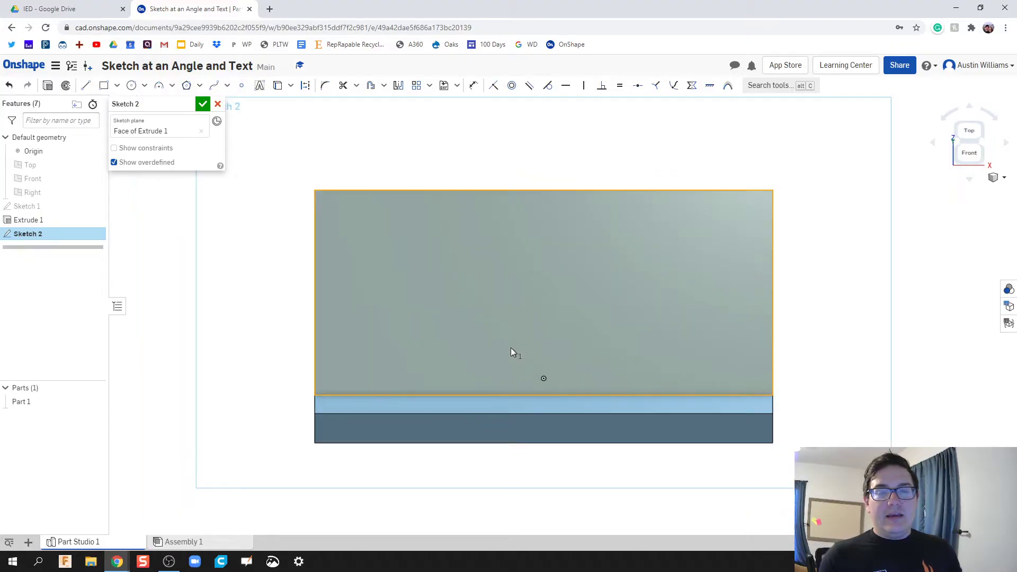
scroll(509, 345, up, 1)
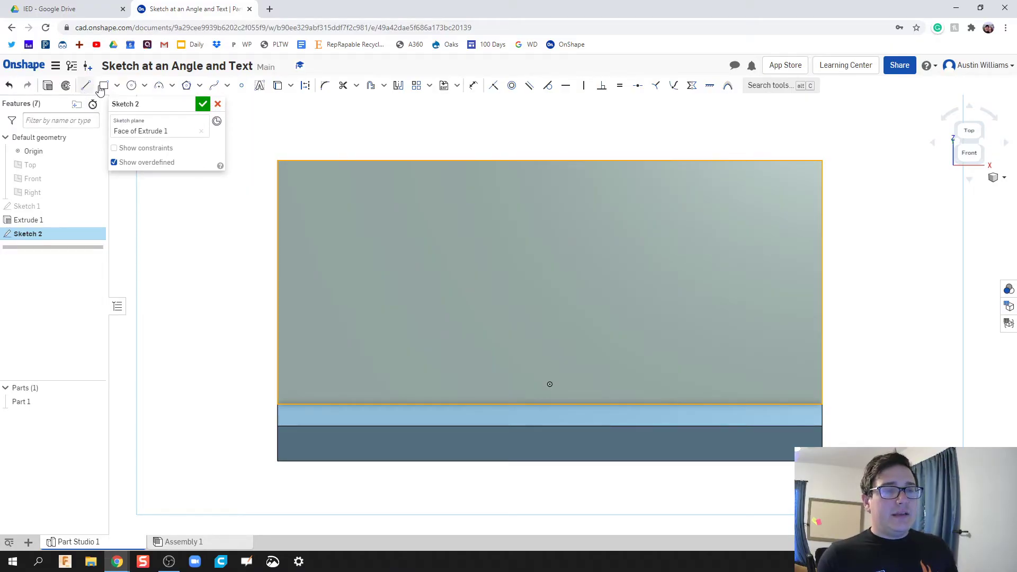
click(260, 86)
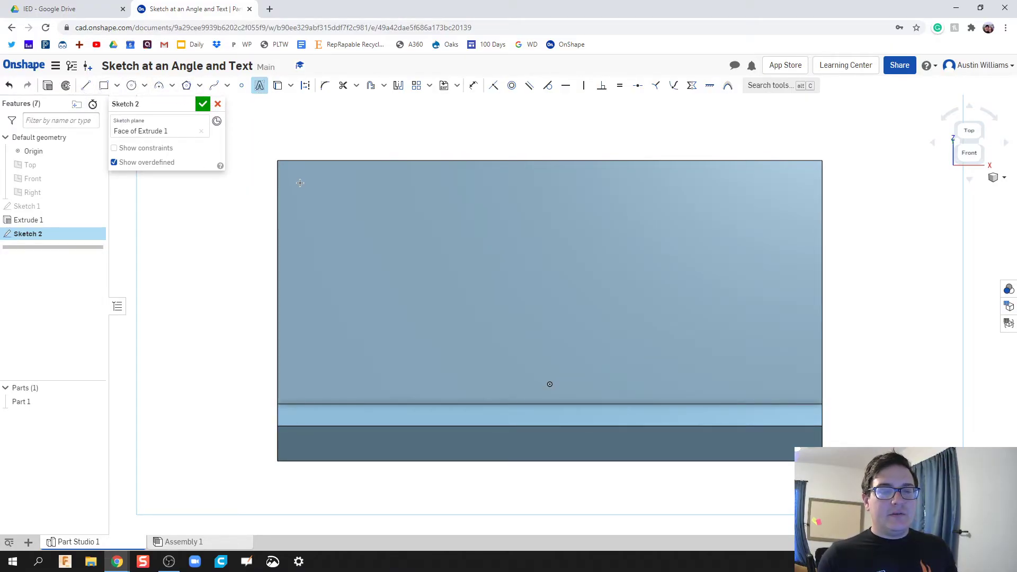
click(300, 182)
click(302, 254)
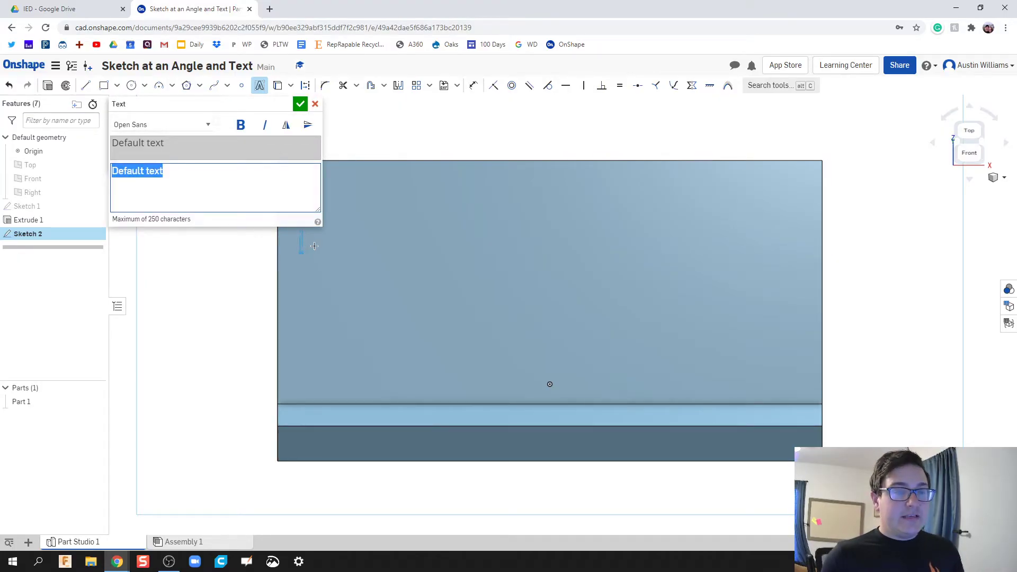
Step: Enter the sketch text on two lines, "100 Days" and "of Onshape", in the Open Sans font
text(100 Day)
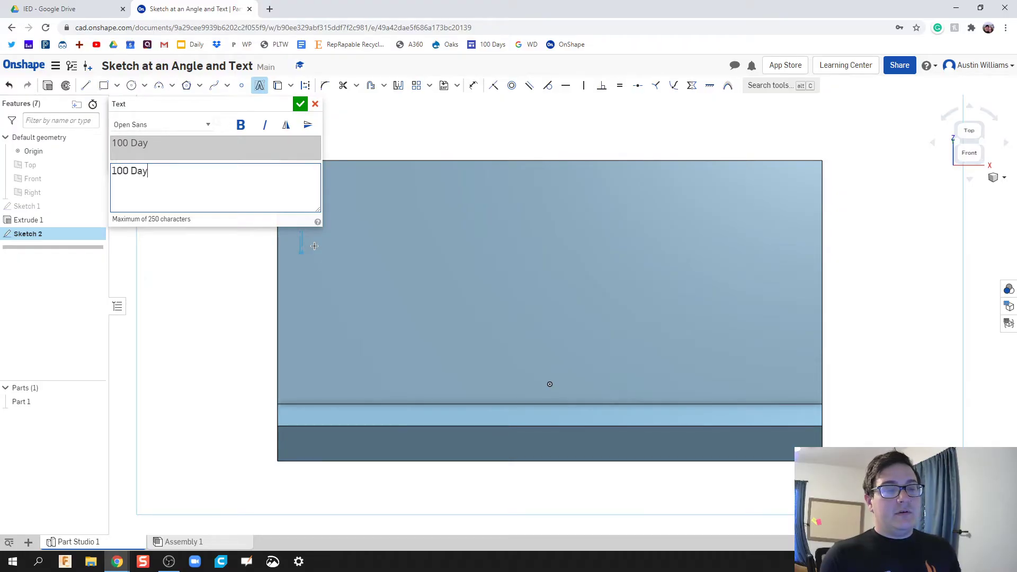
text(s of)
key(BackSpace)
key(BackSpace)
key(BackSpace)
key(BackSpace)
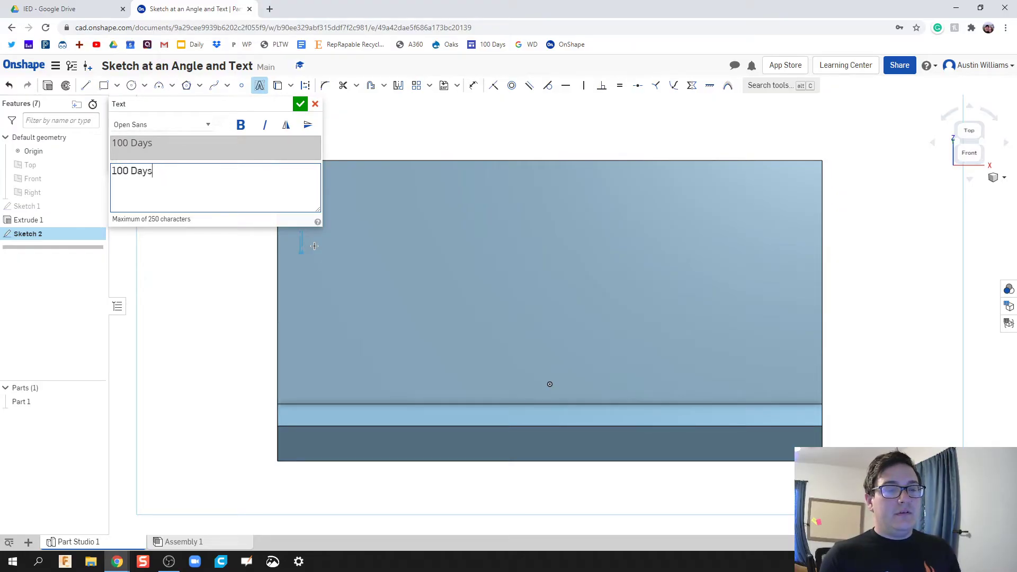
key(Return)
text(o)
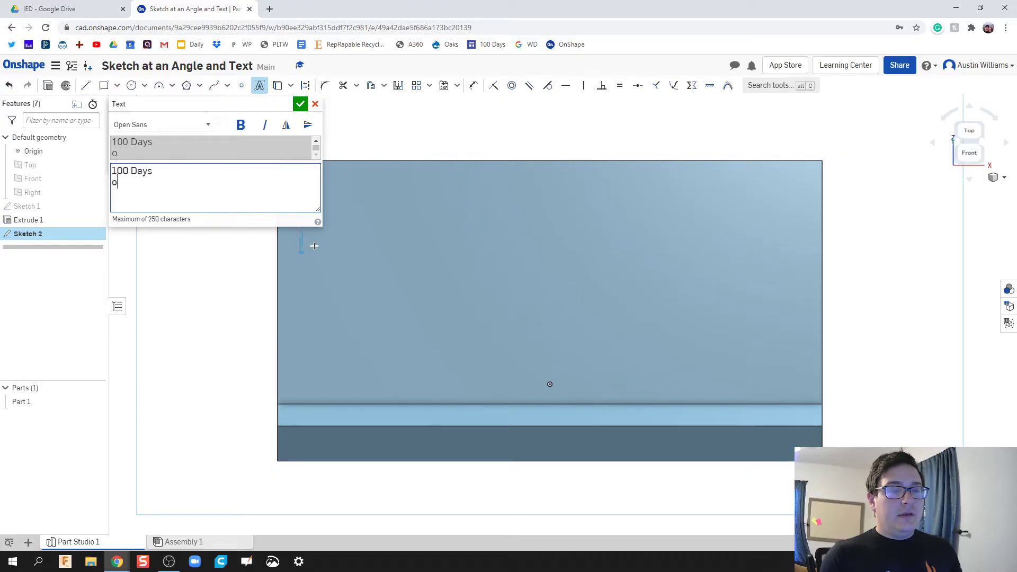
text(f Onshape)
key(Return)
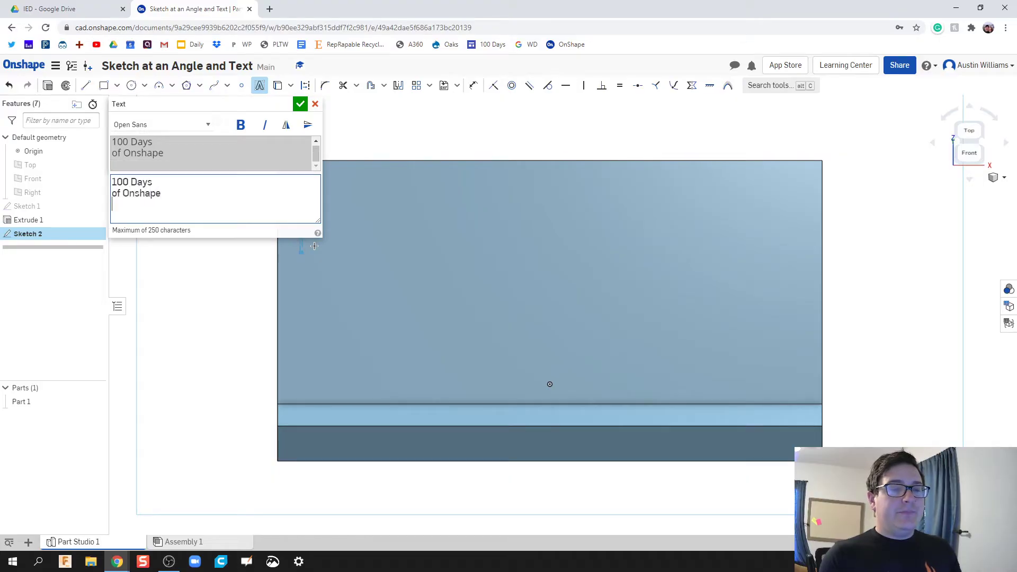
key(BackSpace)
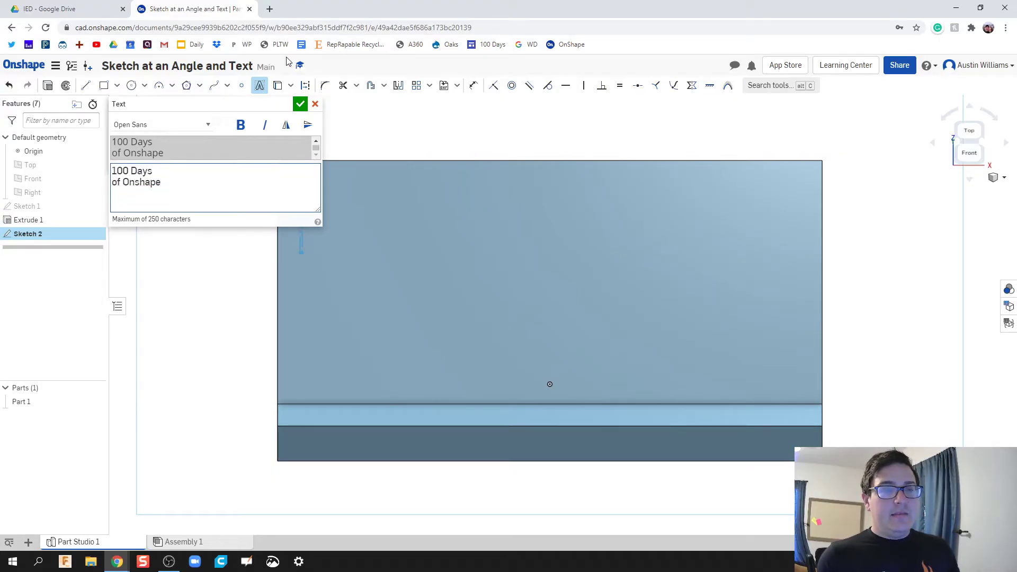
click(299, 103)
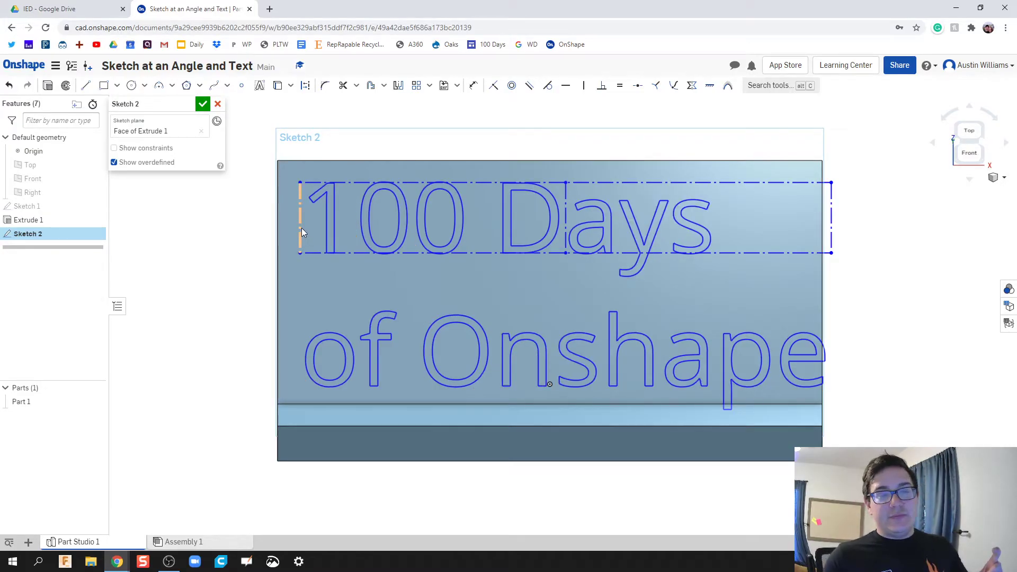
Step: Shift the text slightly left and up so its width fits on the sloped face, and finish the sketch
key(d)
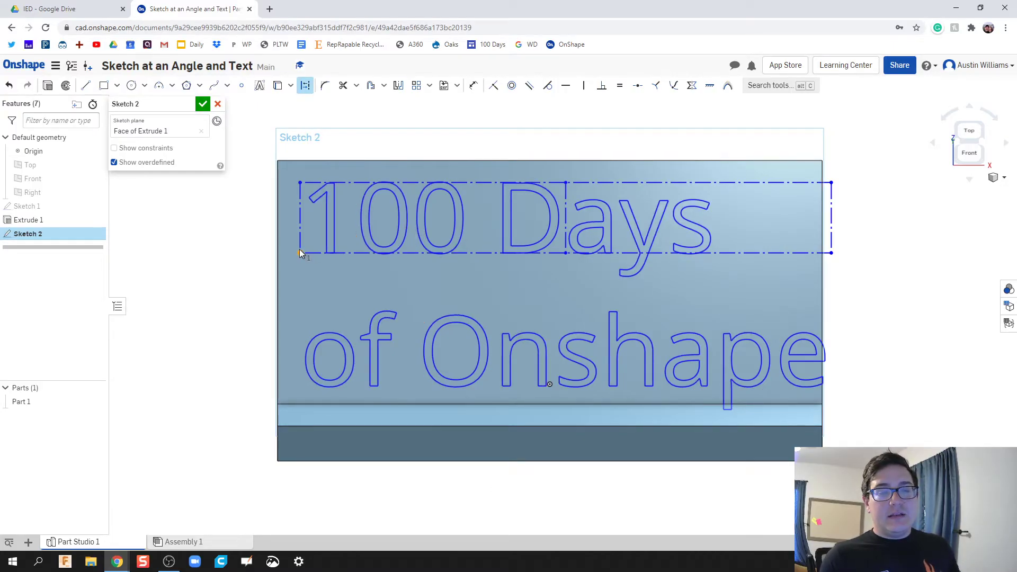
key(Escape)
key(d)
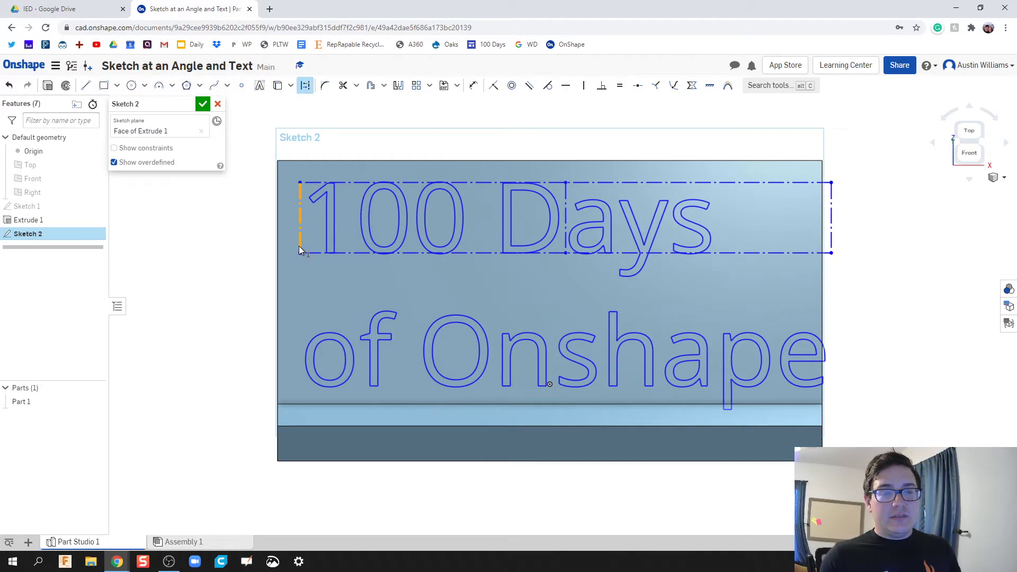
drag(299, 244, 285, 243)
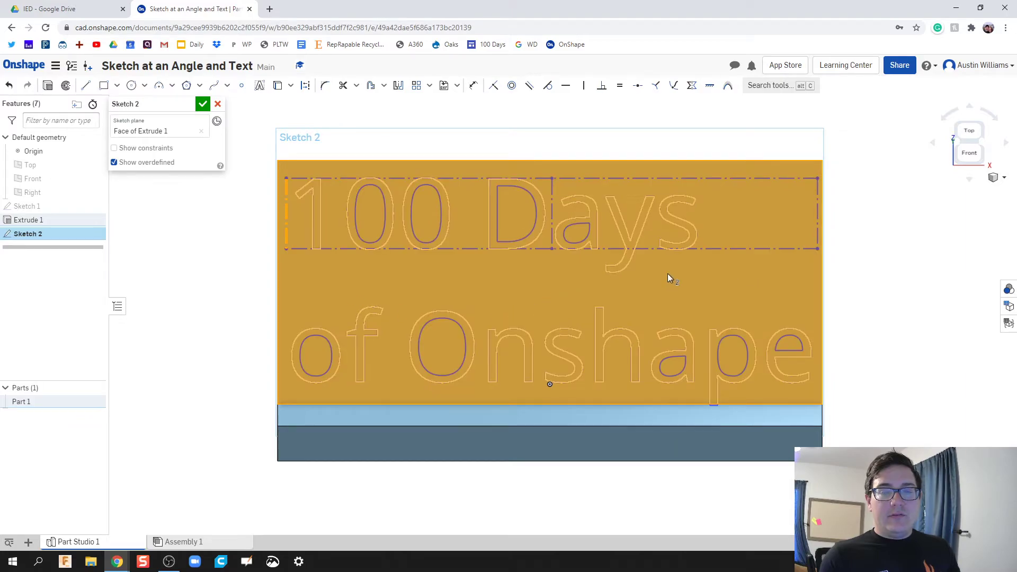
click(203, 104)
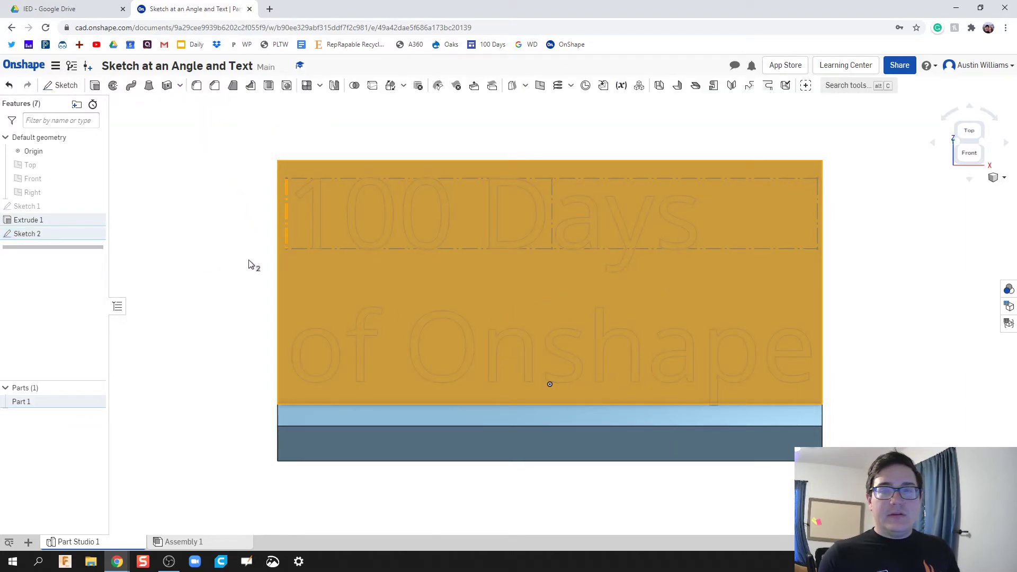
click(903, 273)
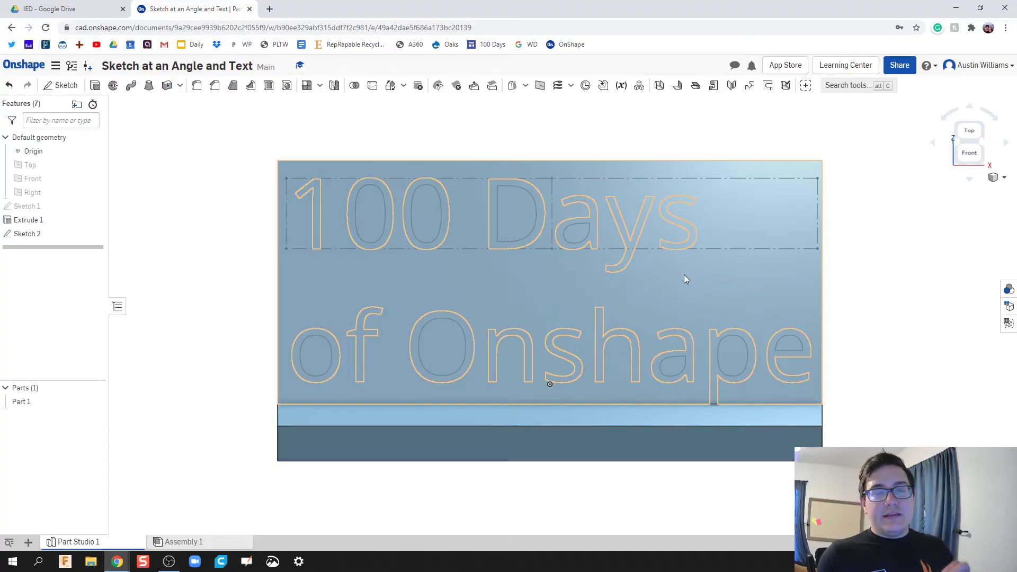
Step: Examine the letter regions and the "p" descender against the lower edge of the sloped face
click(668, 297)
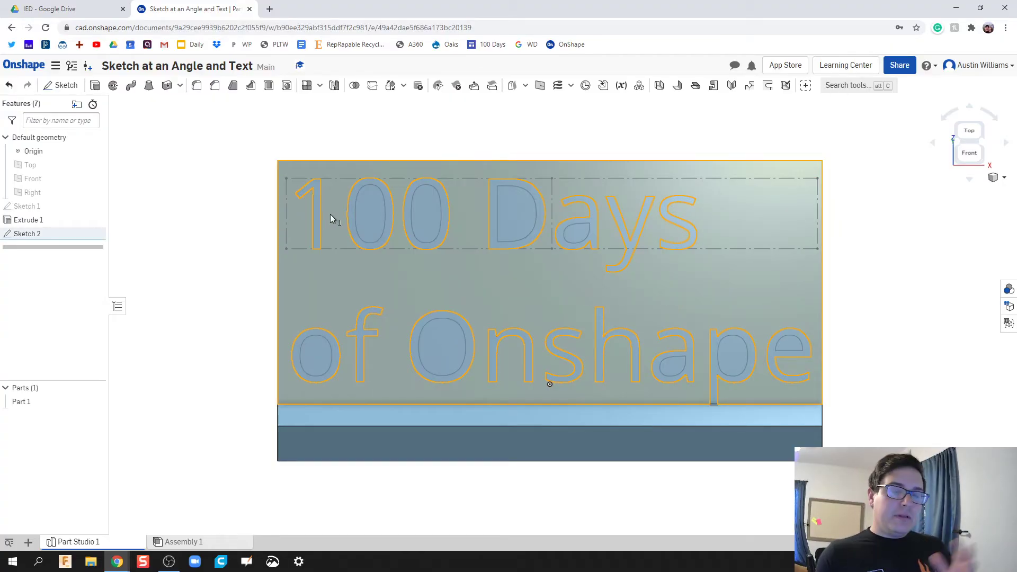
click(220, 264)
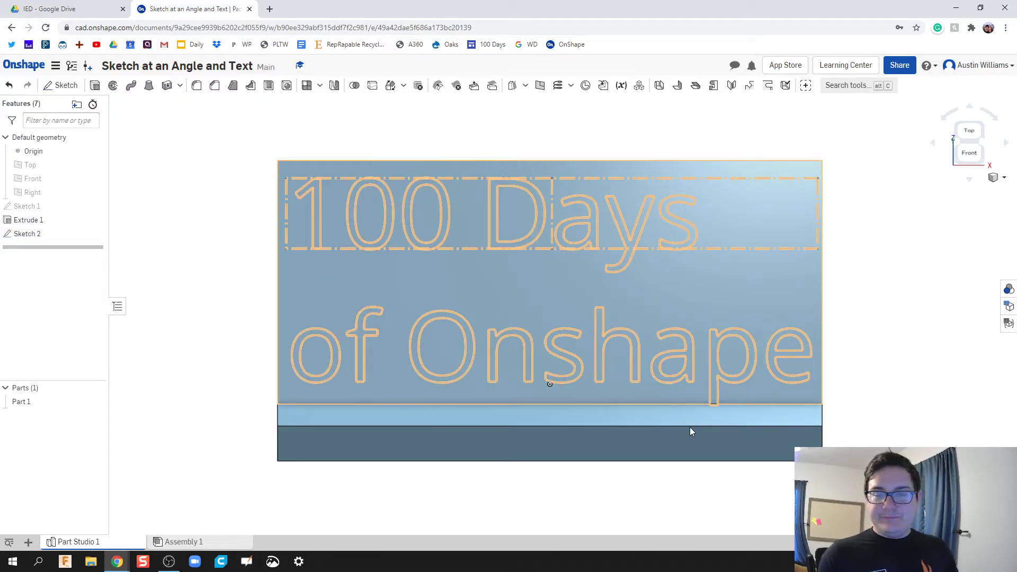
scroll(718, 407, down, 2)
scroll(719, 413, up, 5)
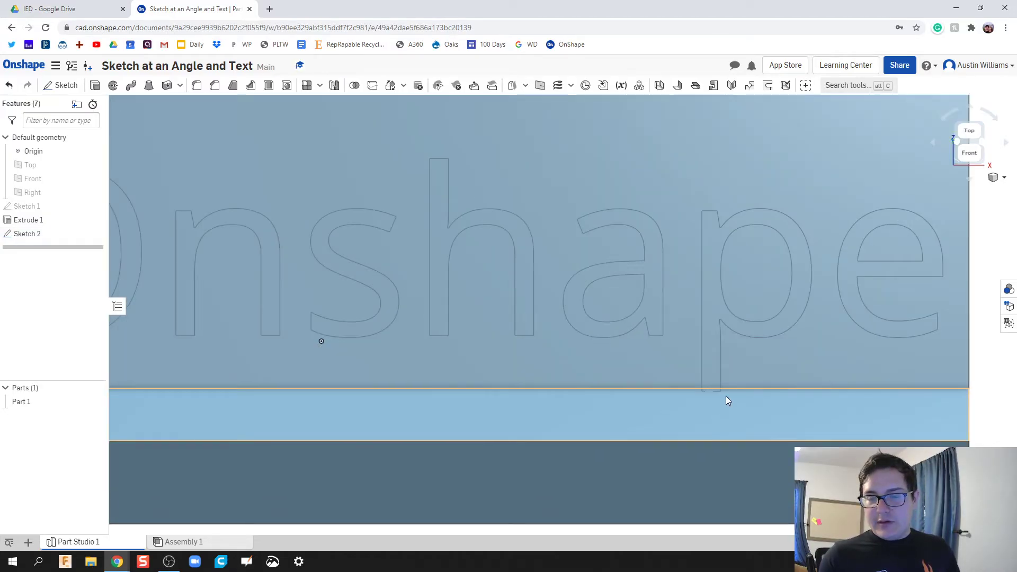
scroll(583, 385, down, 4)
scroll(458, 373, down, 1)
click(340, 341)
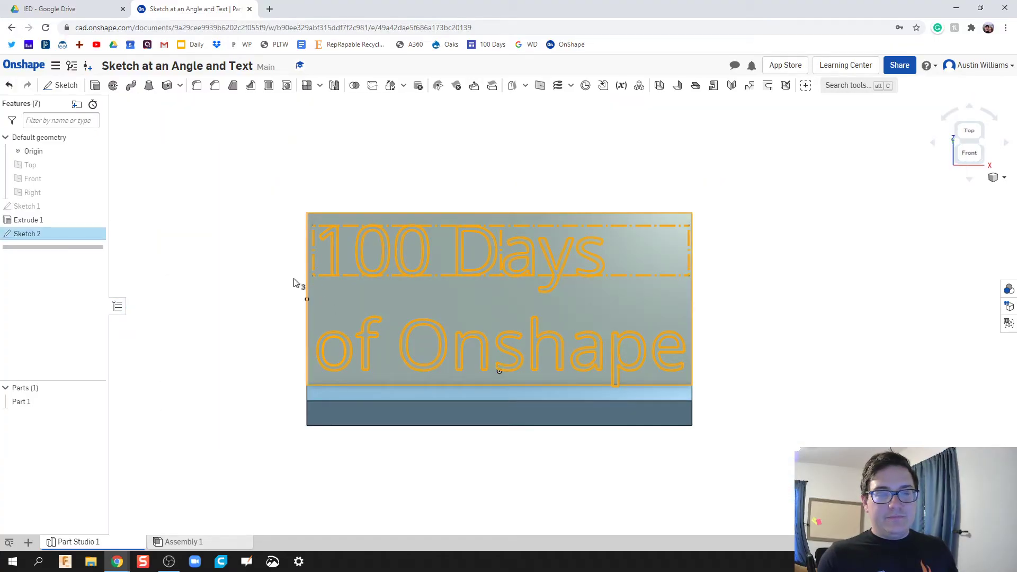
click(277, 279)
Step: Edit the text sketch to move the text slightly up so the "p" descender clears the face's lower edge, and finish the sketch
scroll(281, 275, down, 3)
scroll(290, 250, up, 4)
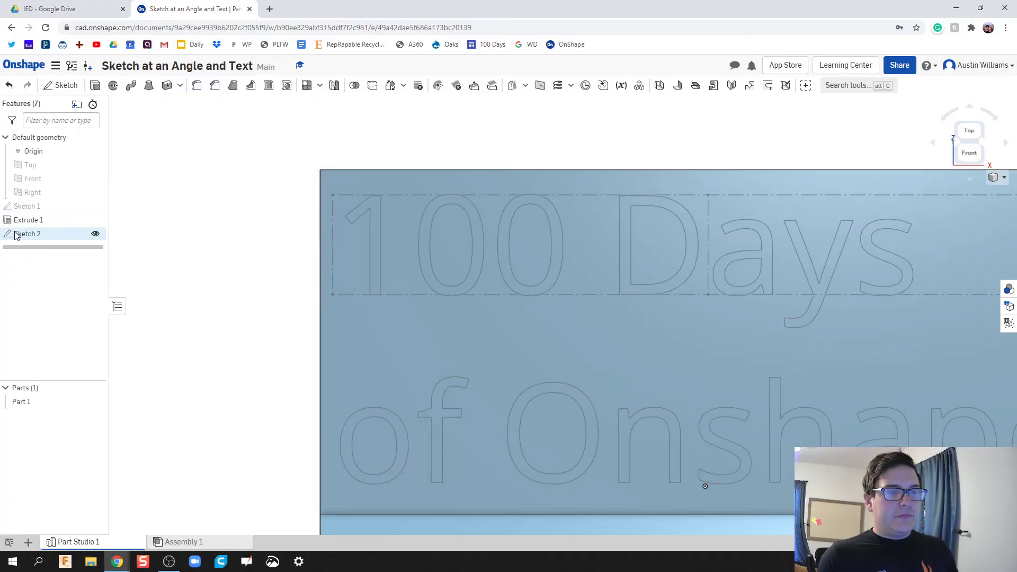
double_click(73, 235)
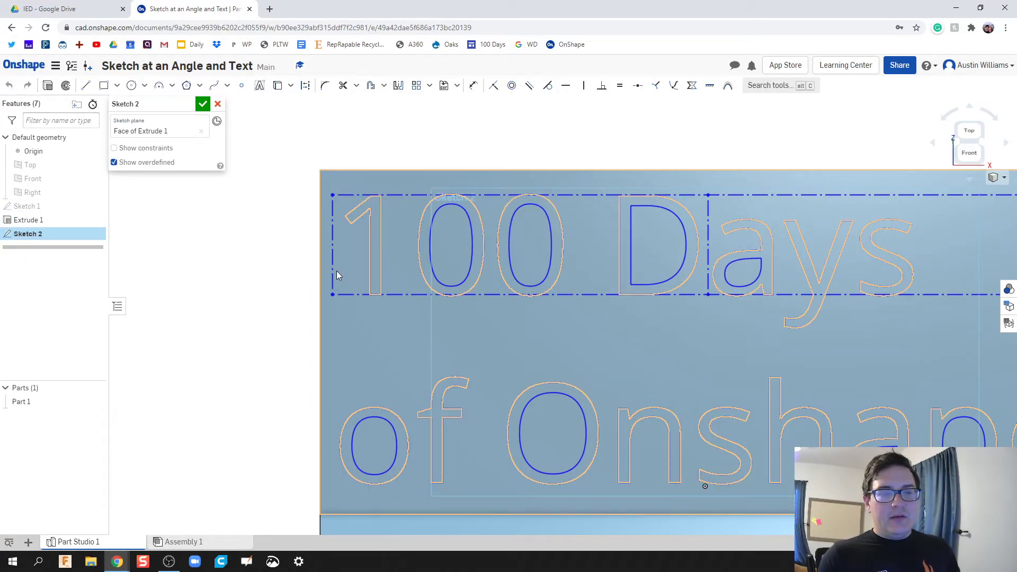
key(d)
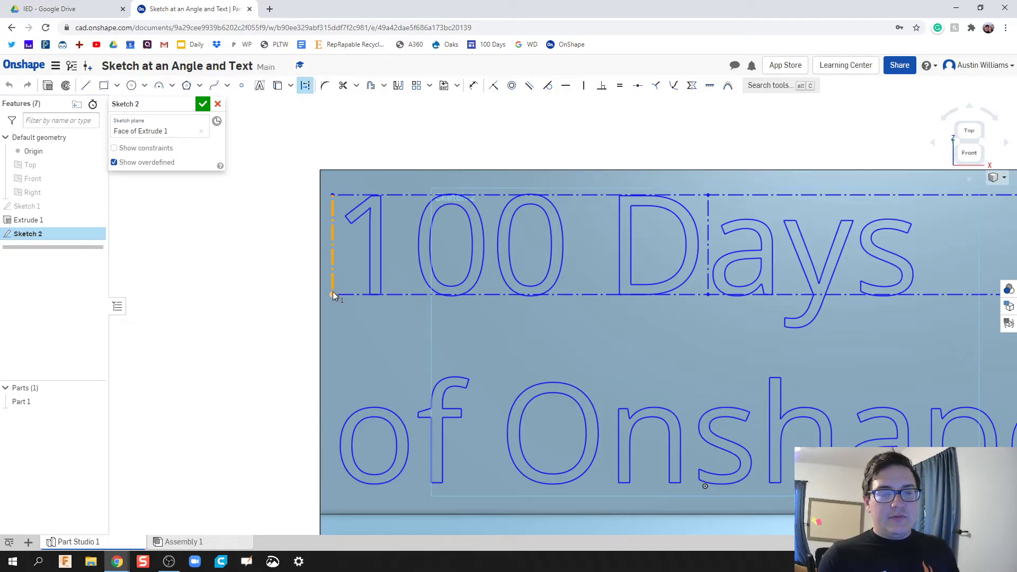
drag(332, 295, 327, 278)
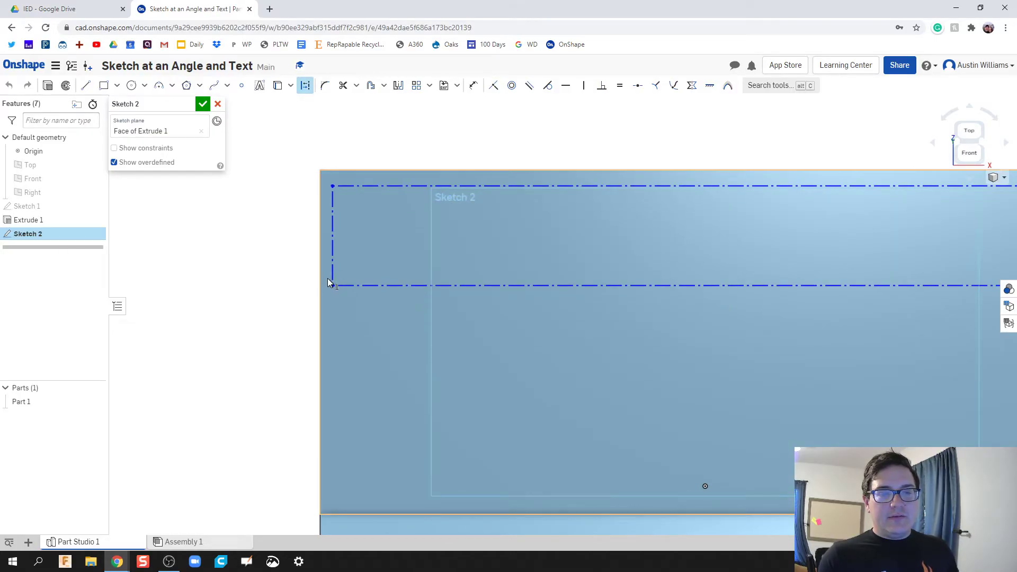
key(Escape)
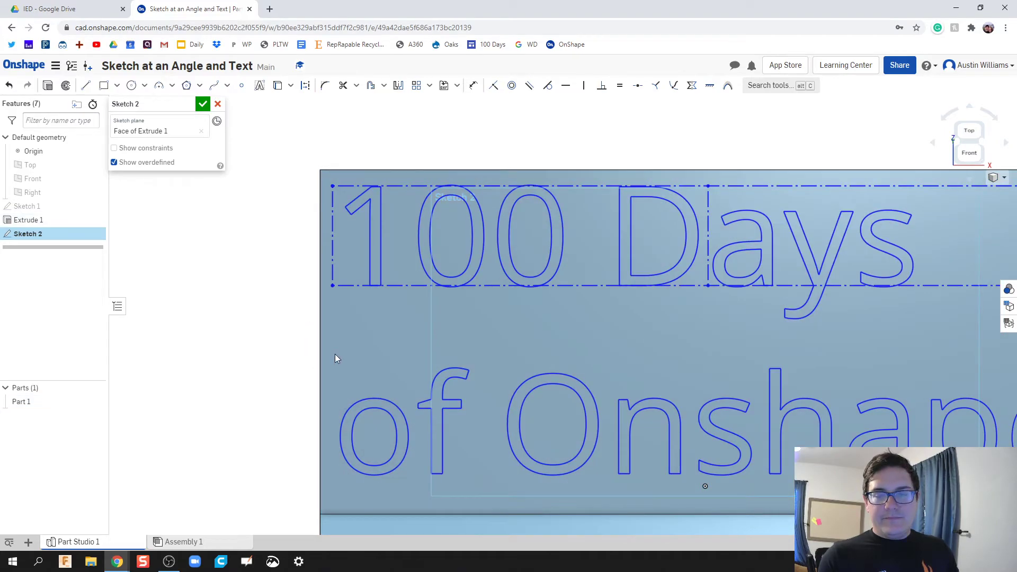
scroll(590, 348, up, 3)
scroll(593, 339, down, 5)
middle_drag(593, 336, 371, 308)
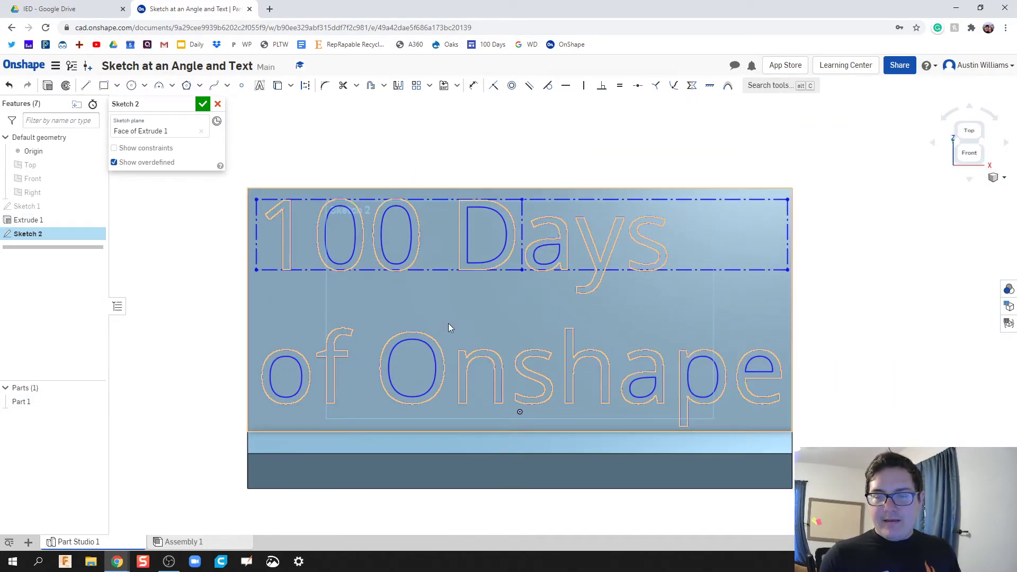
click(203, 105)
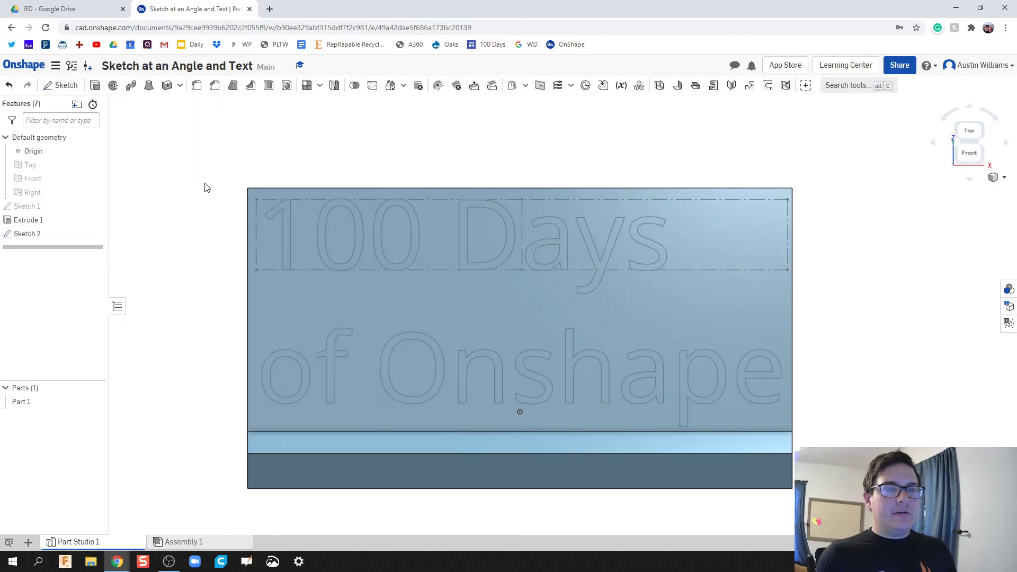
Step: Extrude the "100 Days of Onshape" text outward from the sloped face as added material with a blind depth of 1 in
right_drag(830, 288, 797, 297)
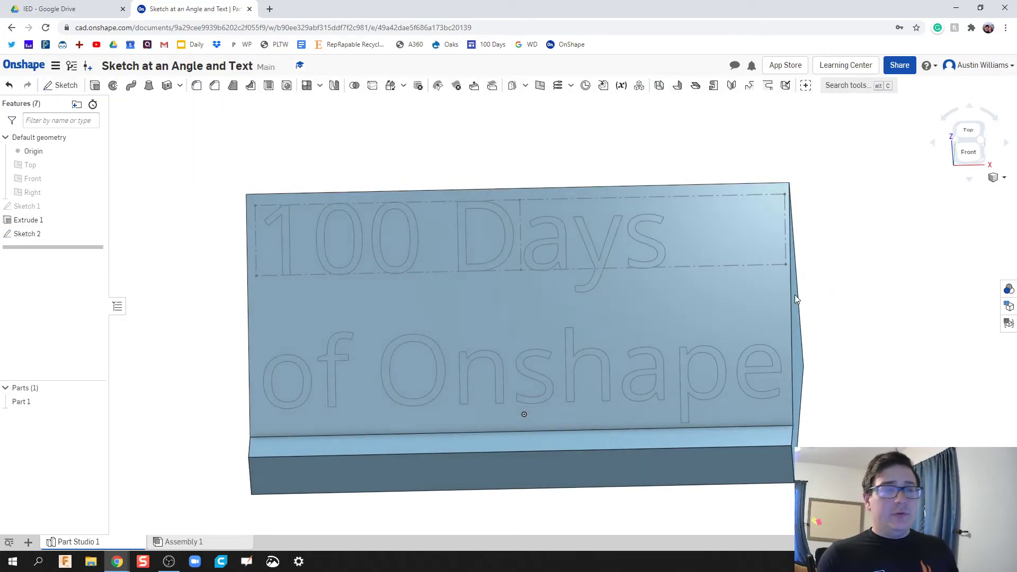
click(95, 85)
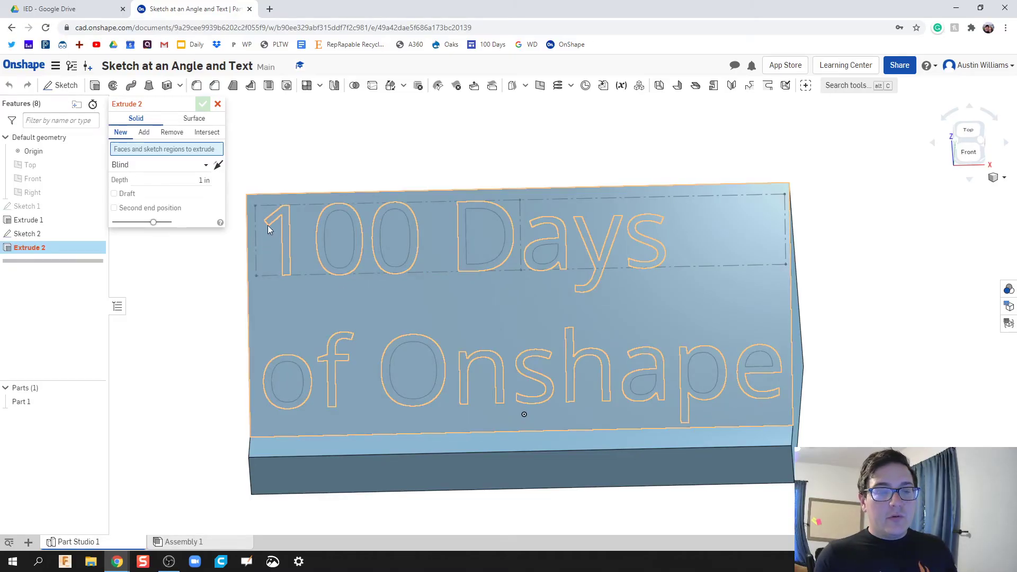
click(291, 274)
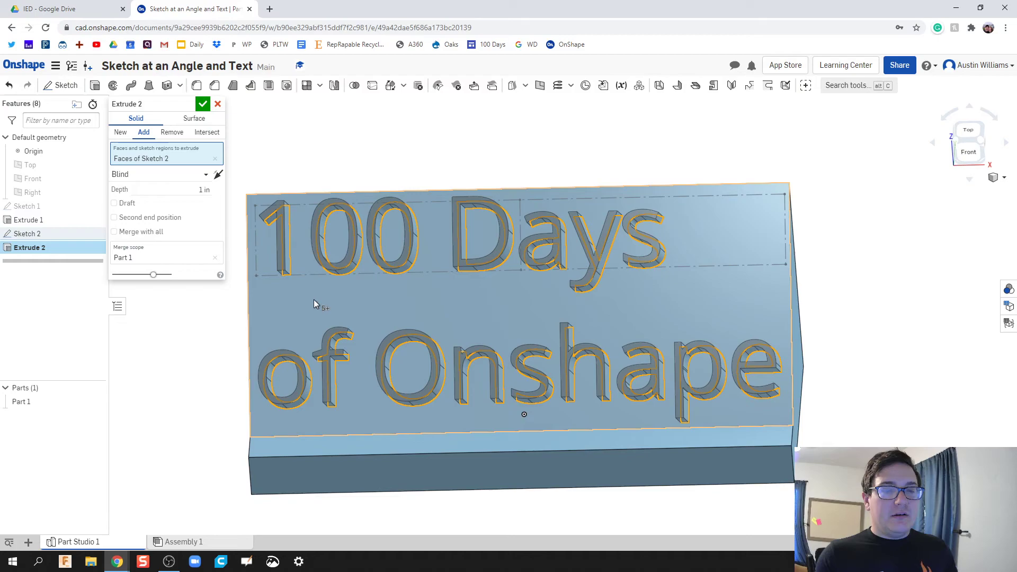
key(shift+7)
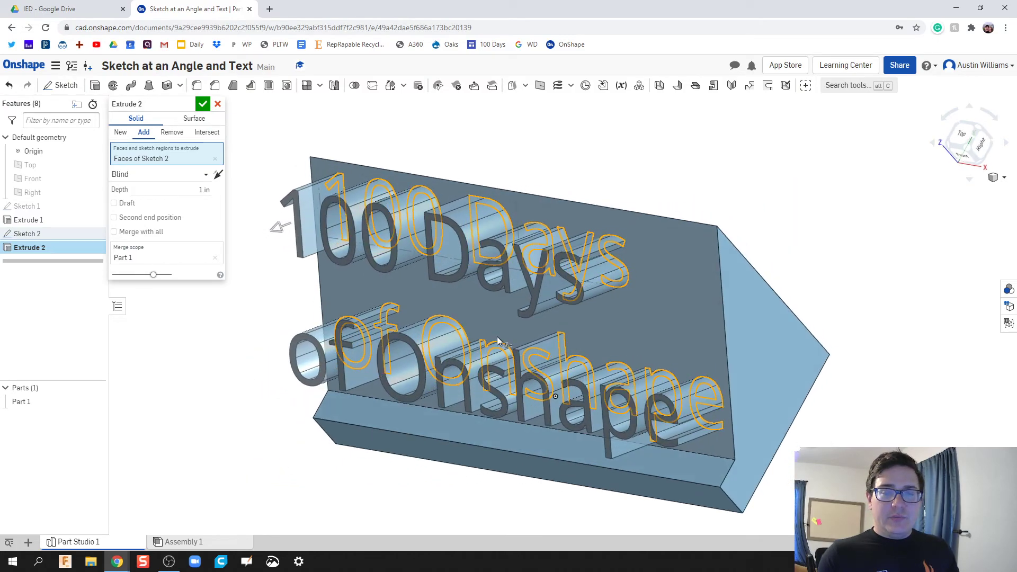
key(Left)
key(Left)
key(Up)
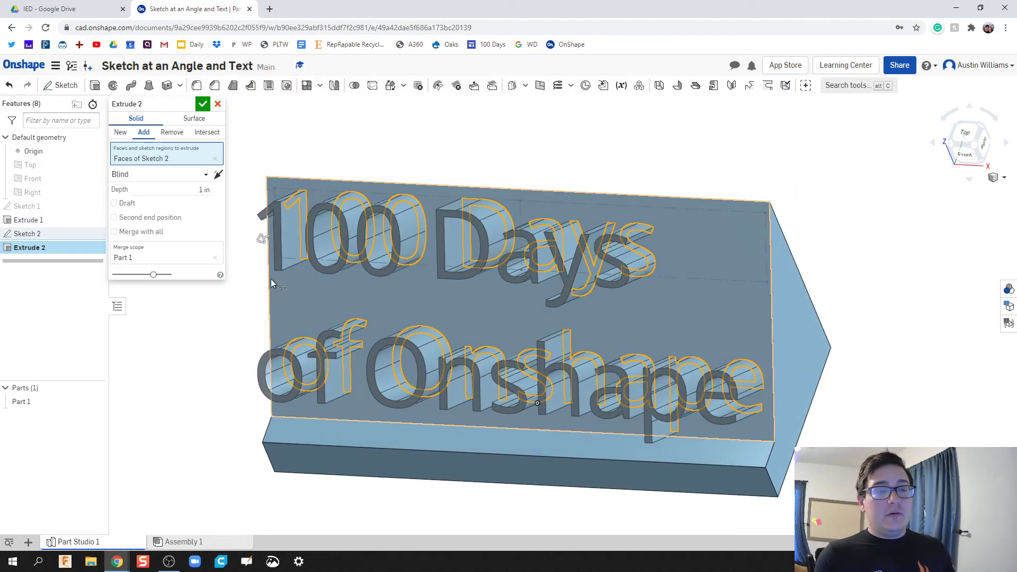
Step: Reverse the text extrusion to go into the stand and change its operation to Remove
click(218, 175)
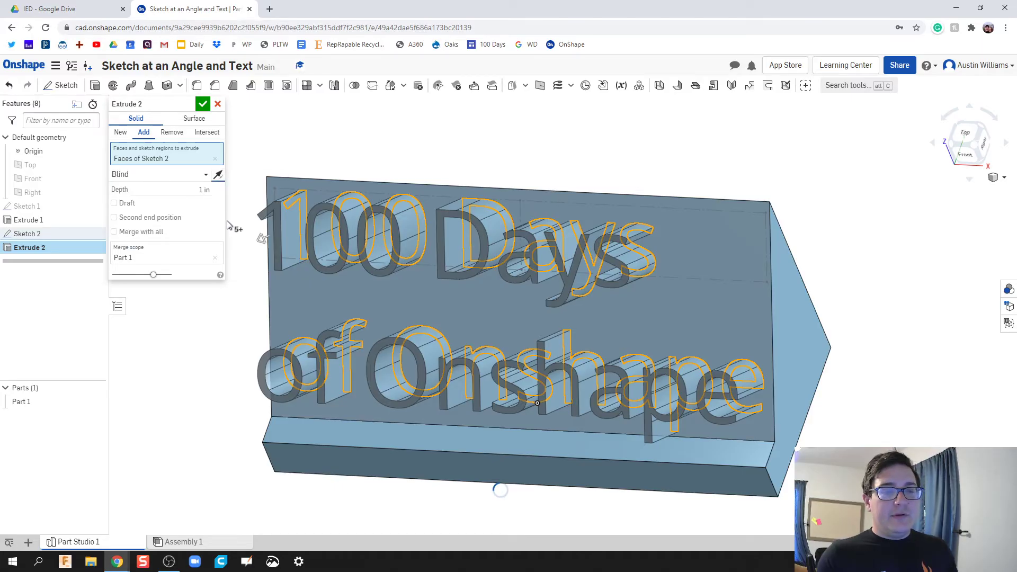
key(Right)
key(Right)
key(Left)
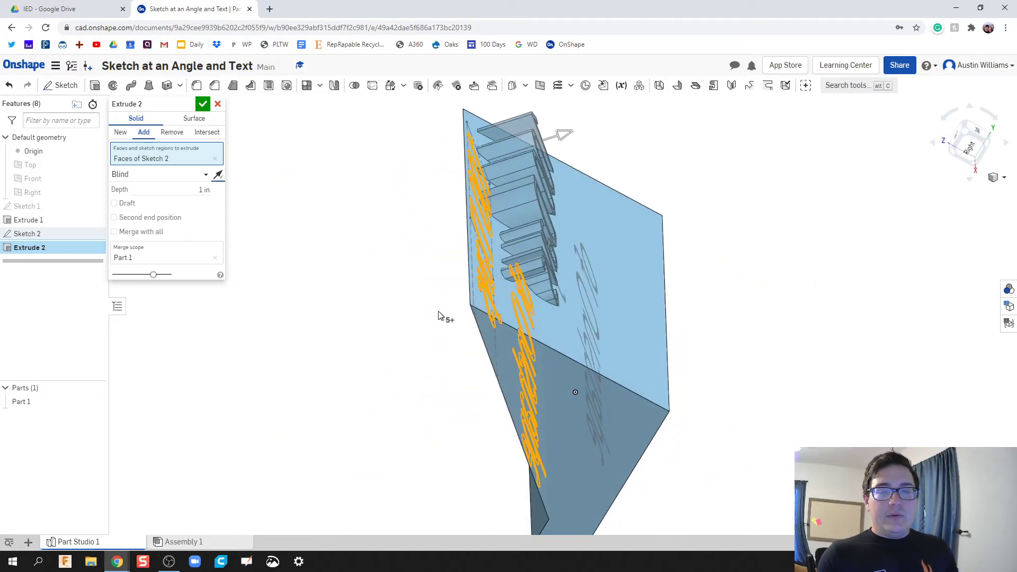
key(Left)
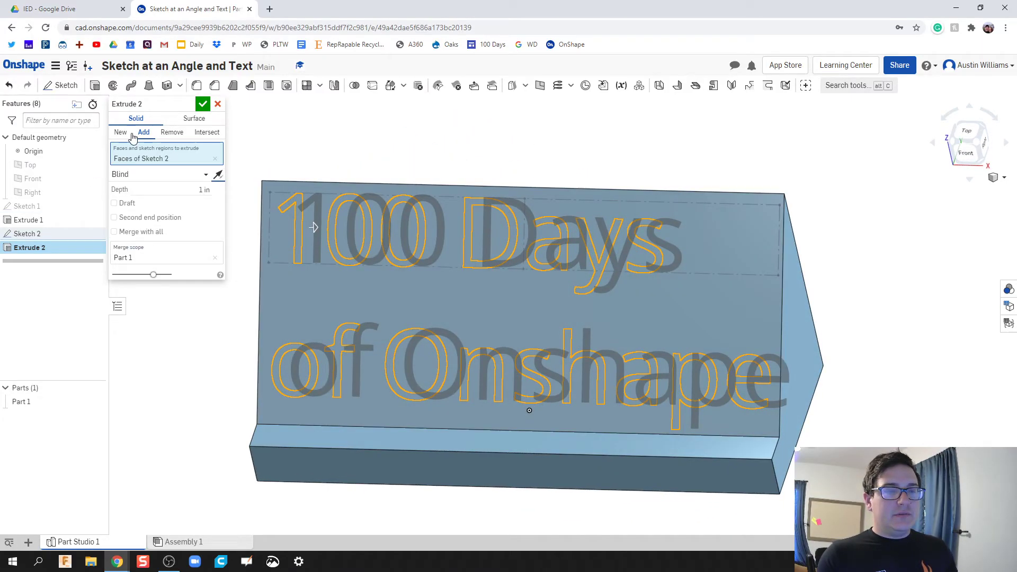
click(172, 132)
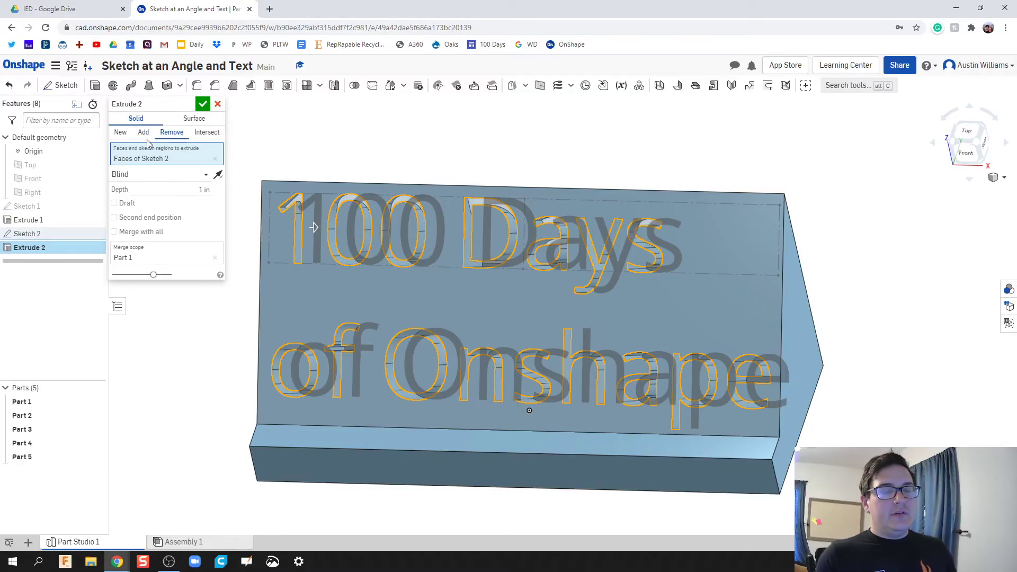
Step: Reduce the text cut's depth to about 0.08 in so it only engraves the sloped face, and accept the extrusion
right_drag(440, 284, 398, 315)
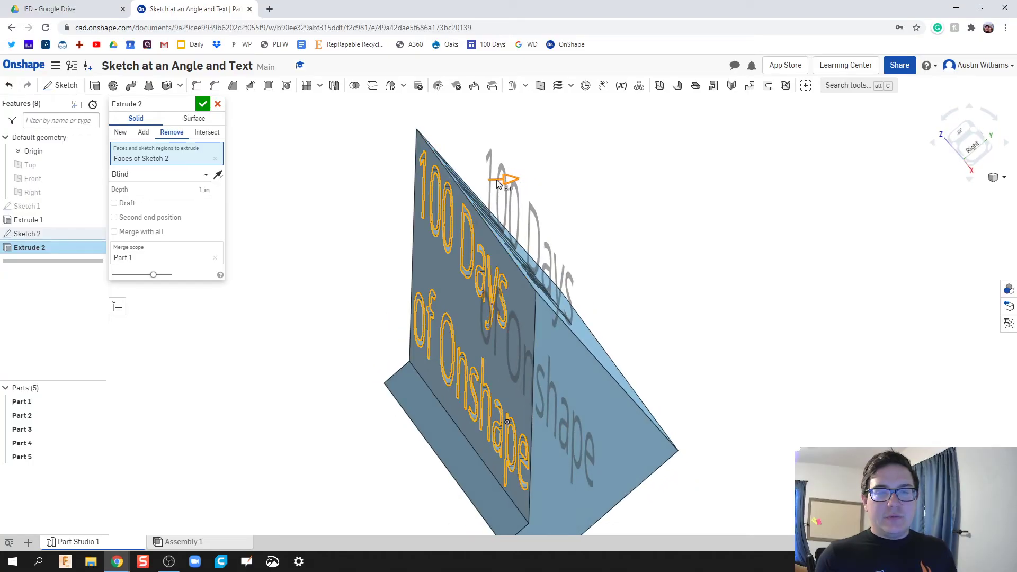
drag(513, 183, 447, 189)
key(n)
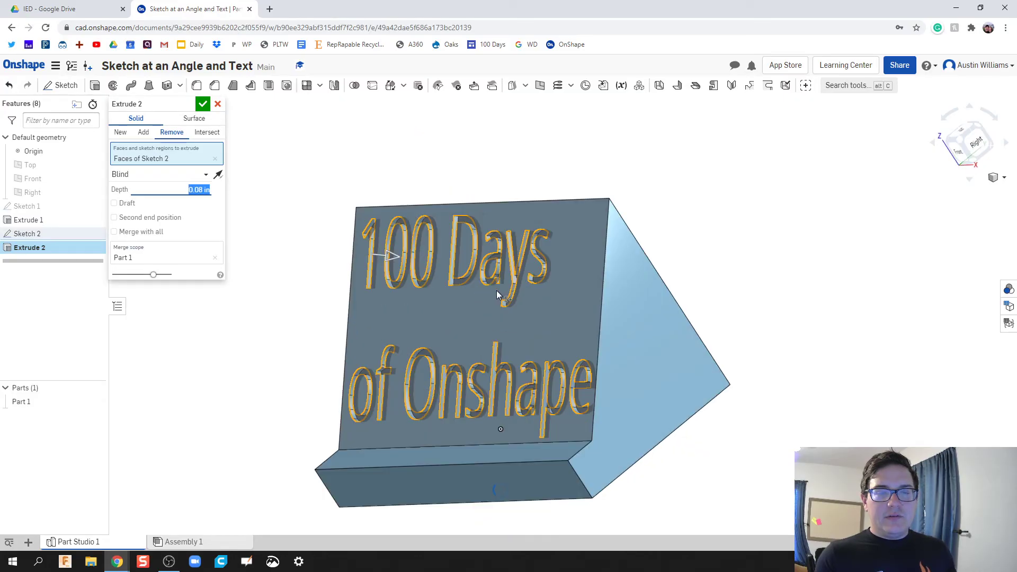
click(202, 106)
Step: Inspect the engraved text on the stand from an isometric view
right_drag(383, 358, 852, 263)
click(986, 145)
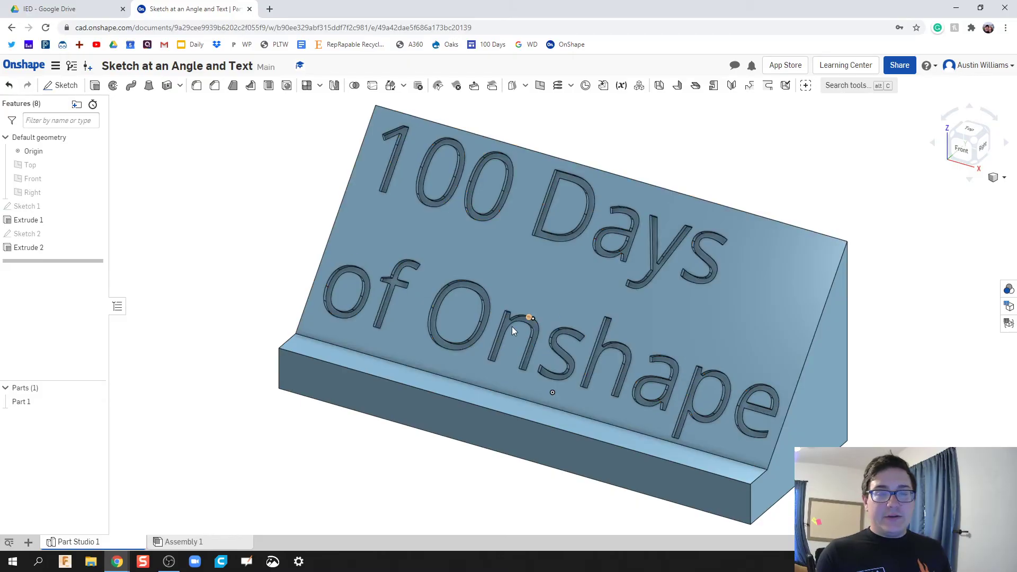
click(605, 325)
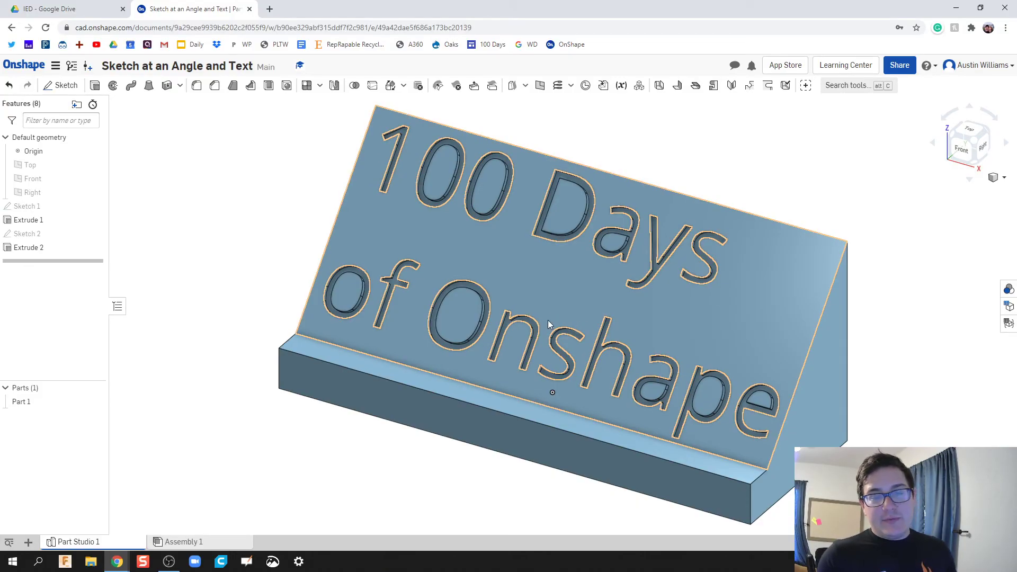
click(260, 319)
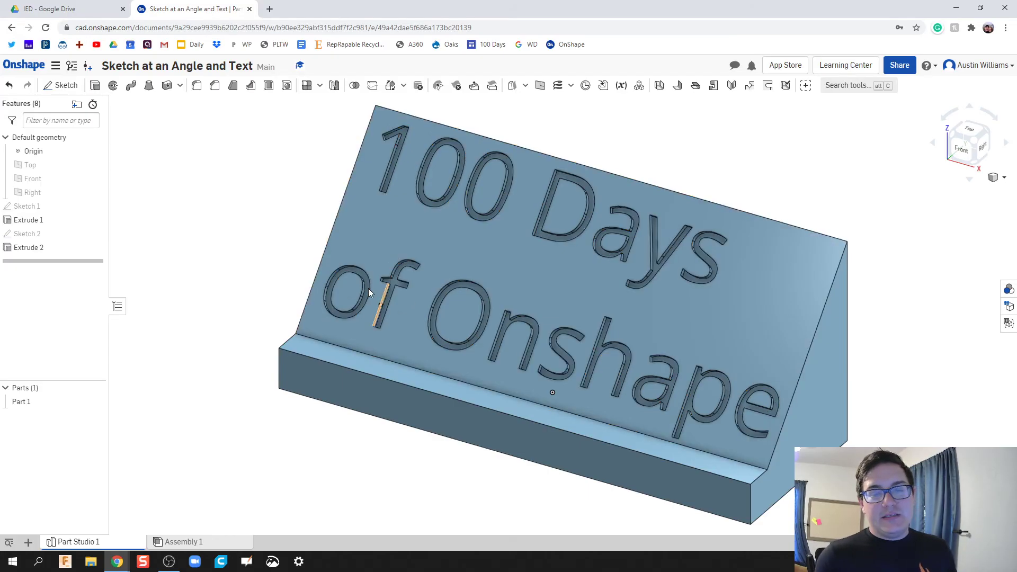
Step: Orient the view normal to the sloped face carrying the engraved text and clear the selection
right_click(487, 270)
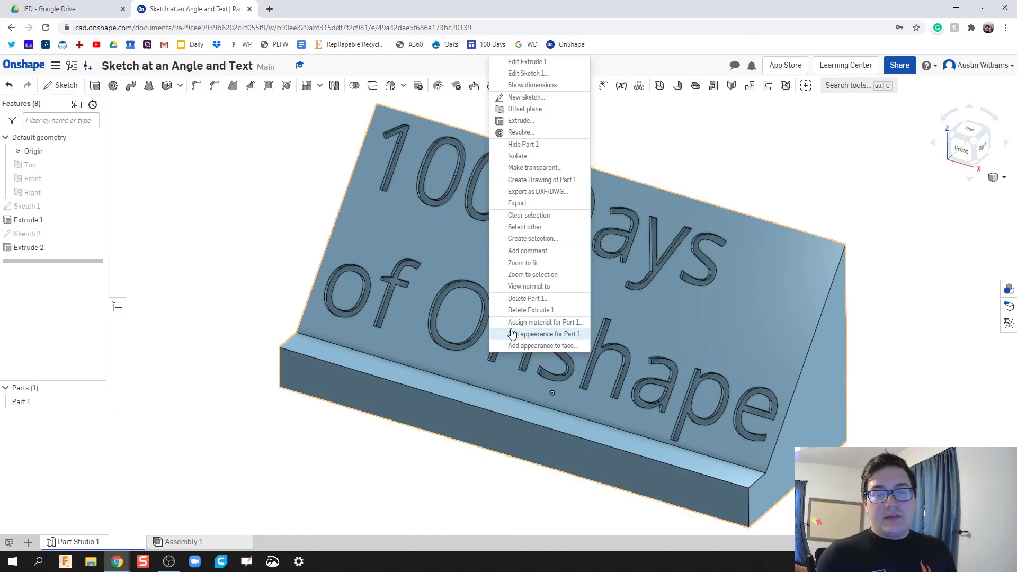
click(482, 265)
click(498, 259)
right_click(498, 259)
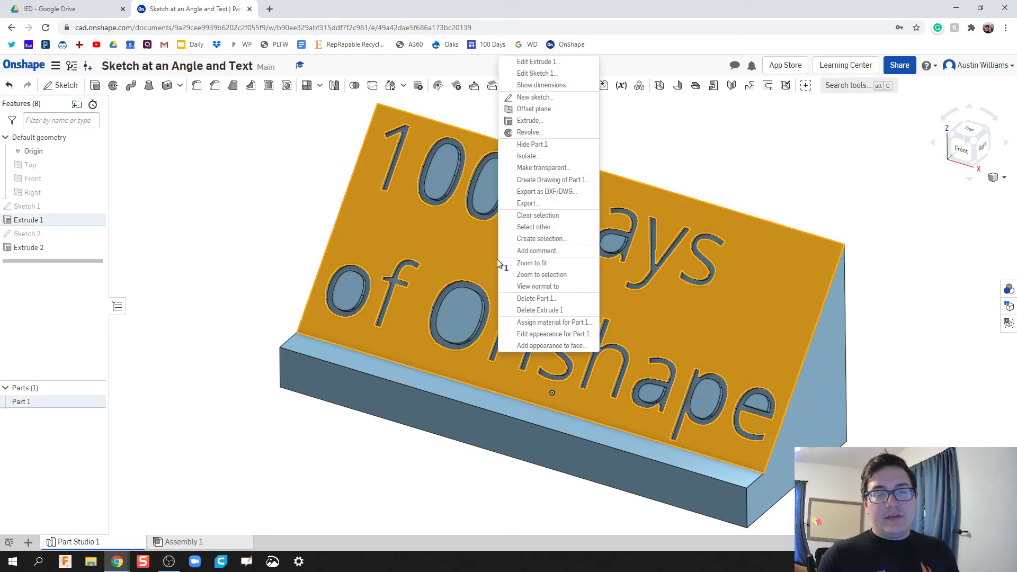
click(572, 287)
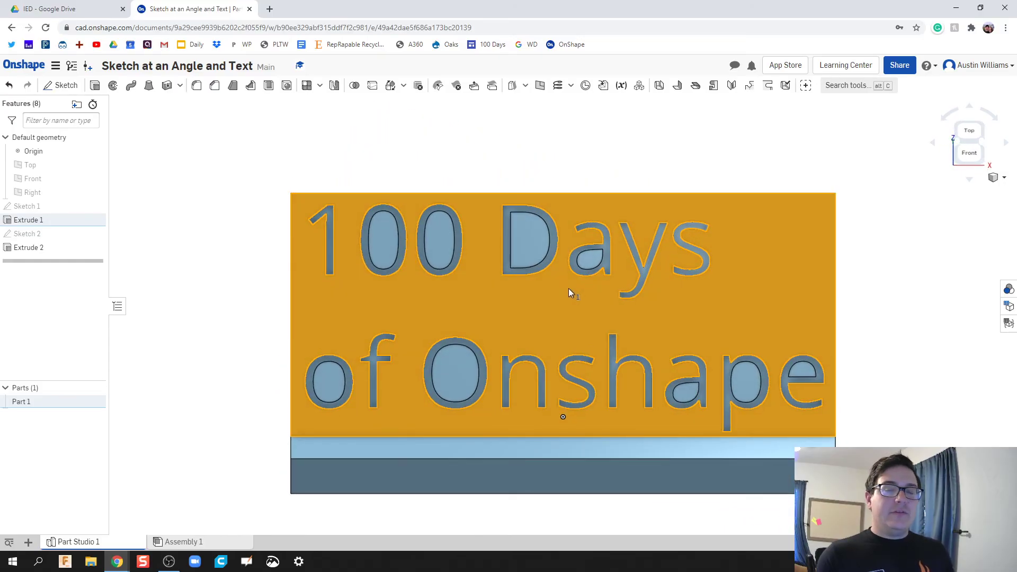
click(222, 289)
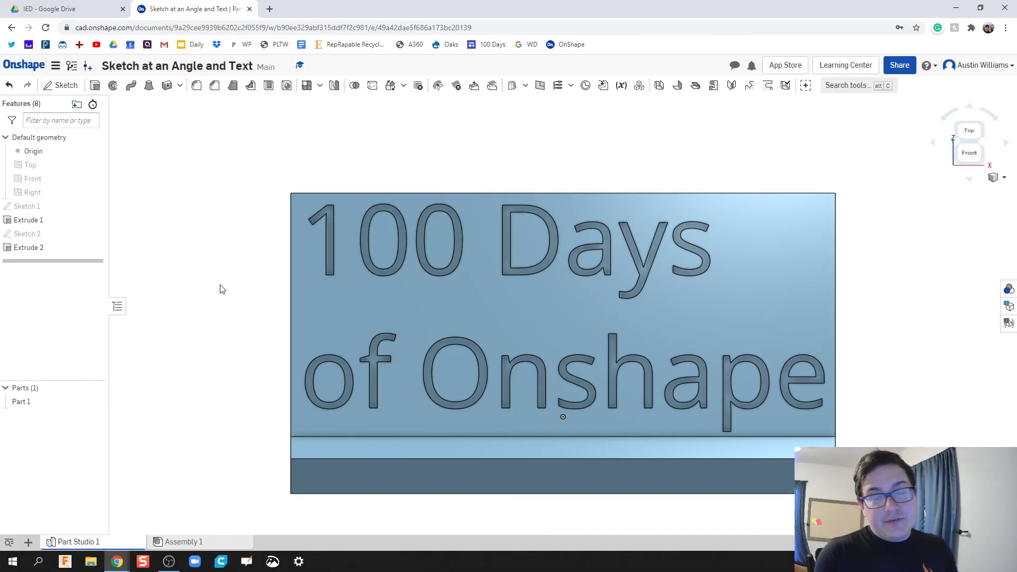